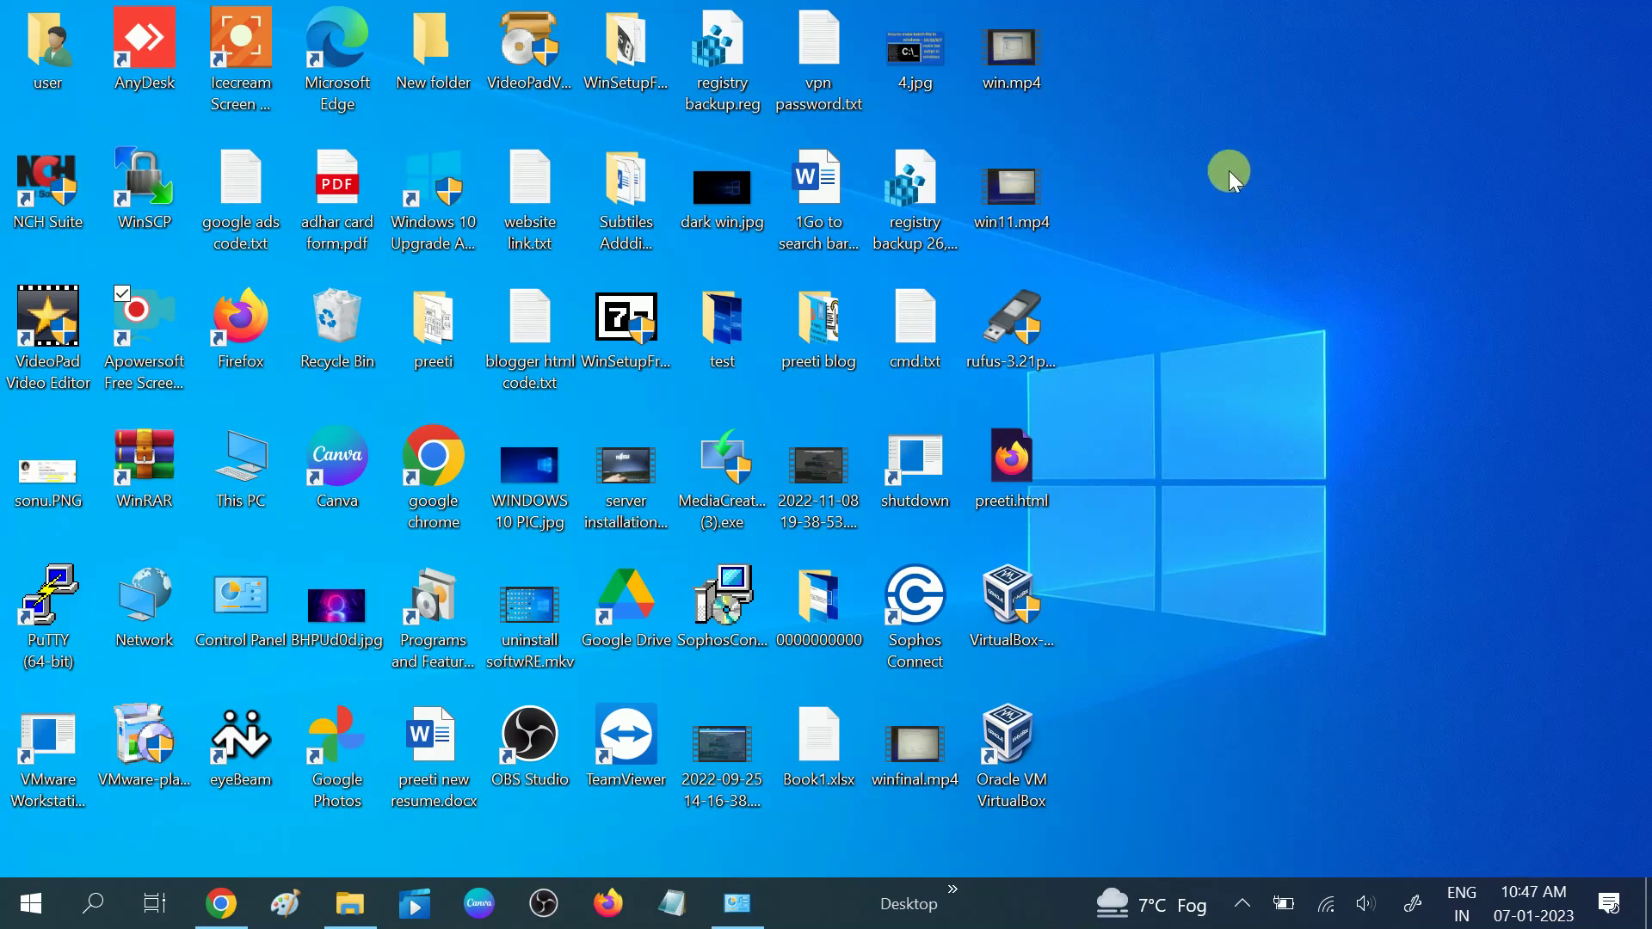
# Check USB Drive (E:) properties under This PC: NTFS, 14.2 GB free of 14.3 GB.
pyautogui.click(346, 903)
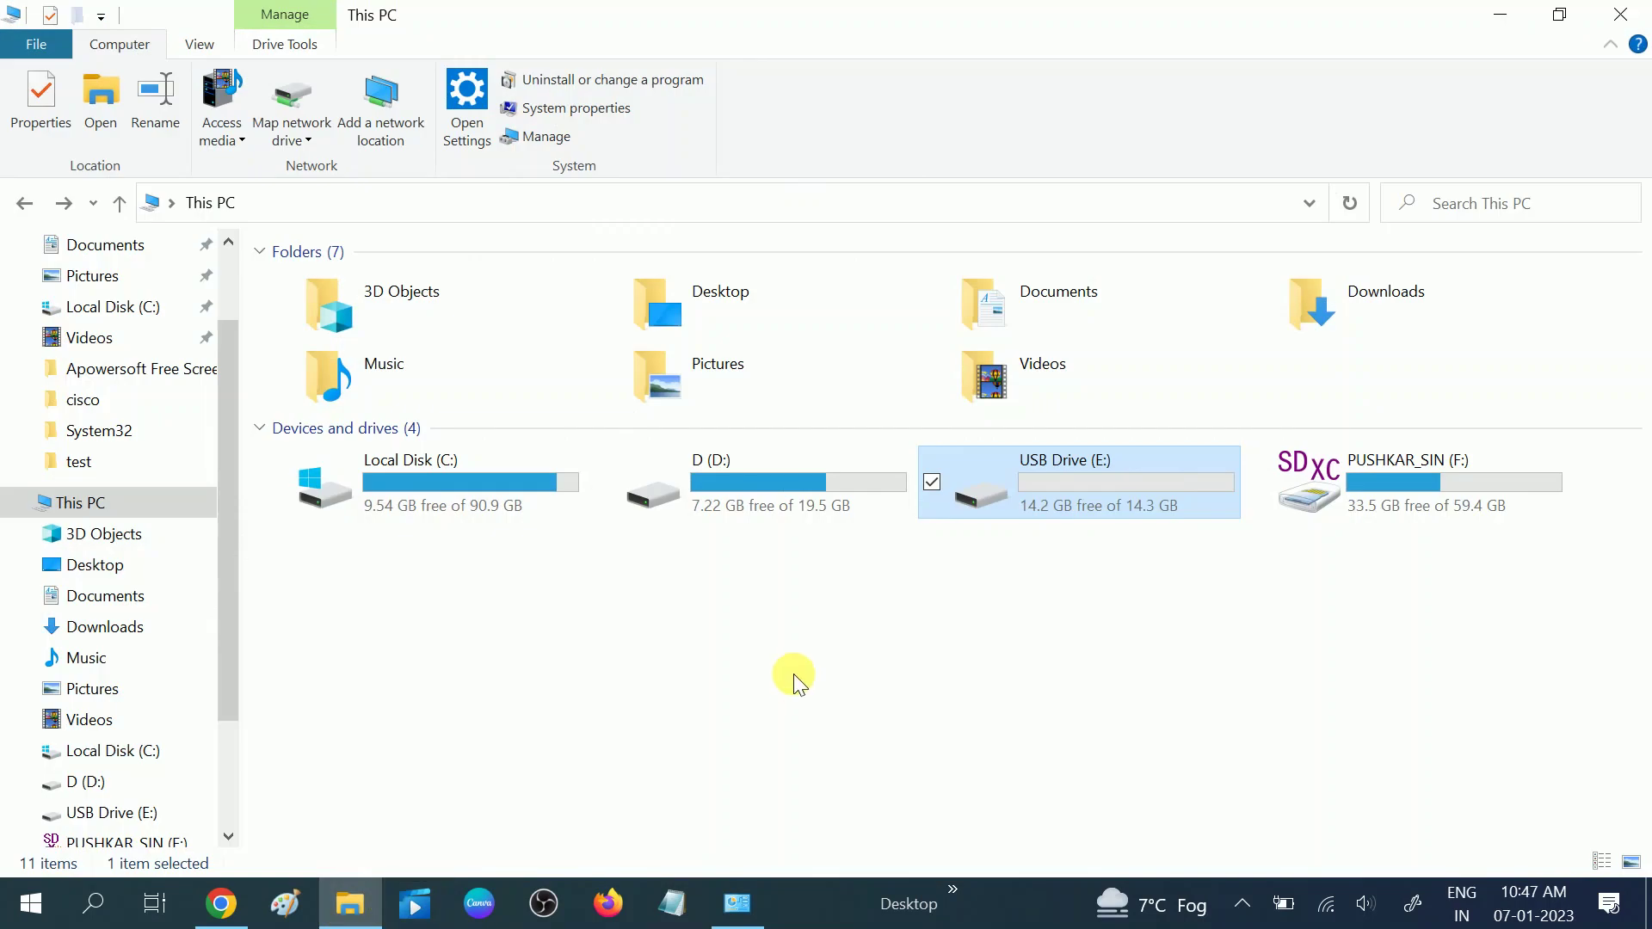
pyautogui.rightClick(1079, 469)
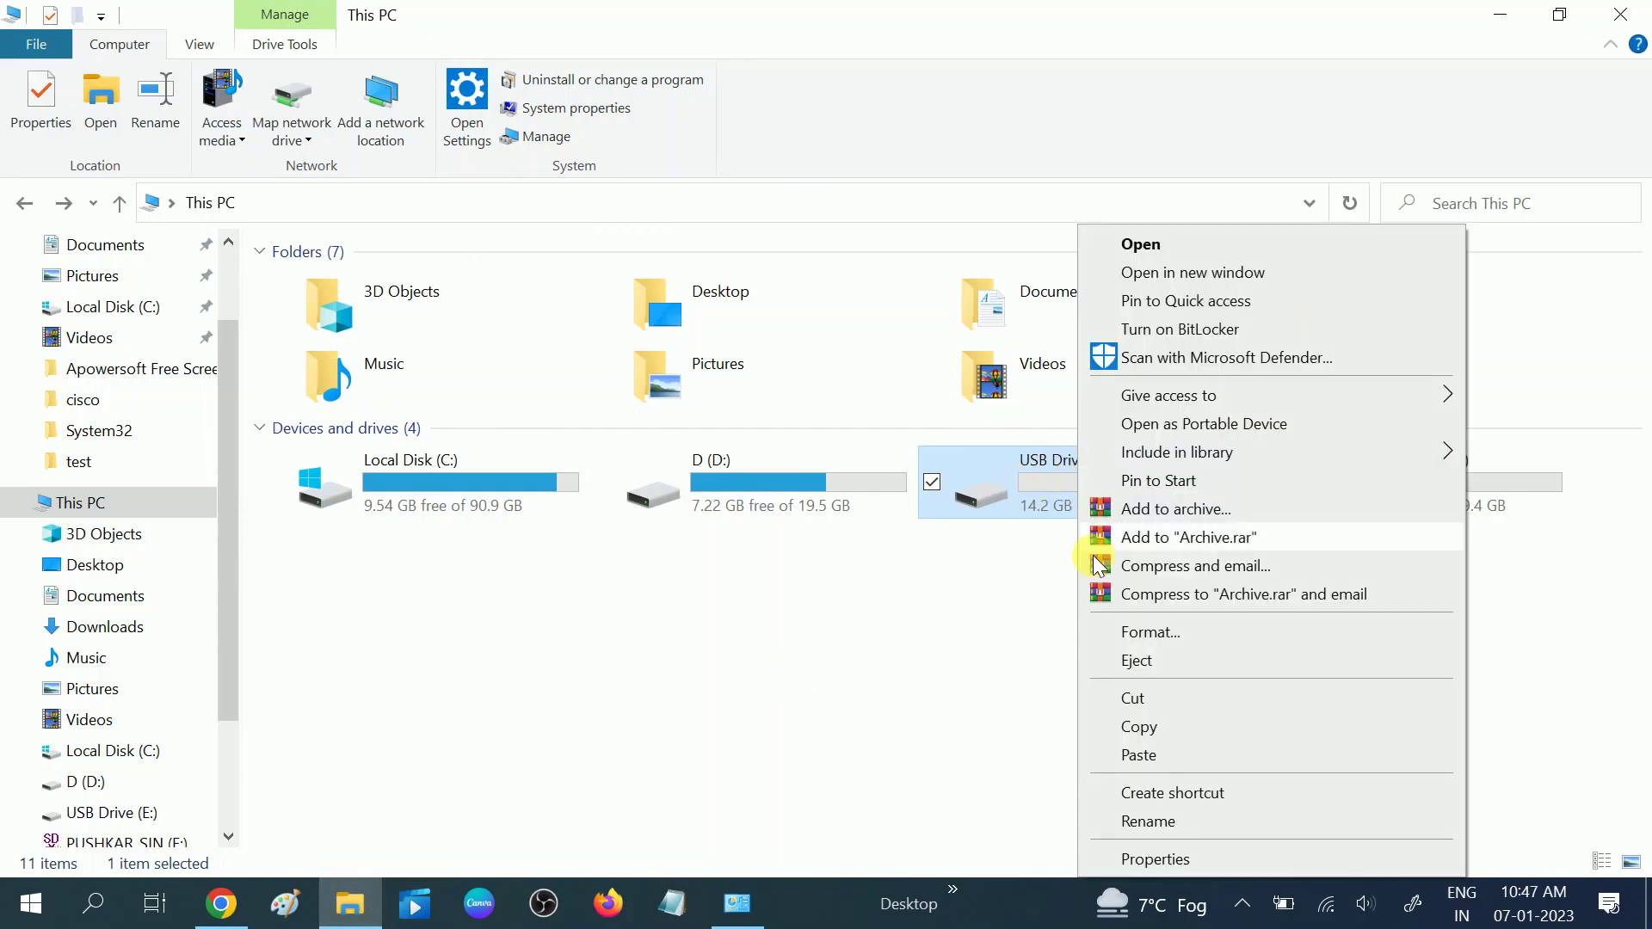
pyautogui.click(1143, 859)
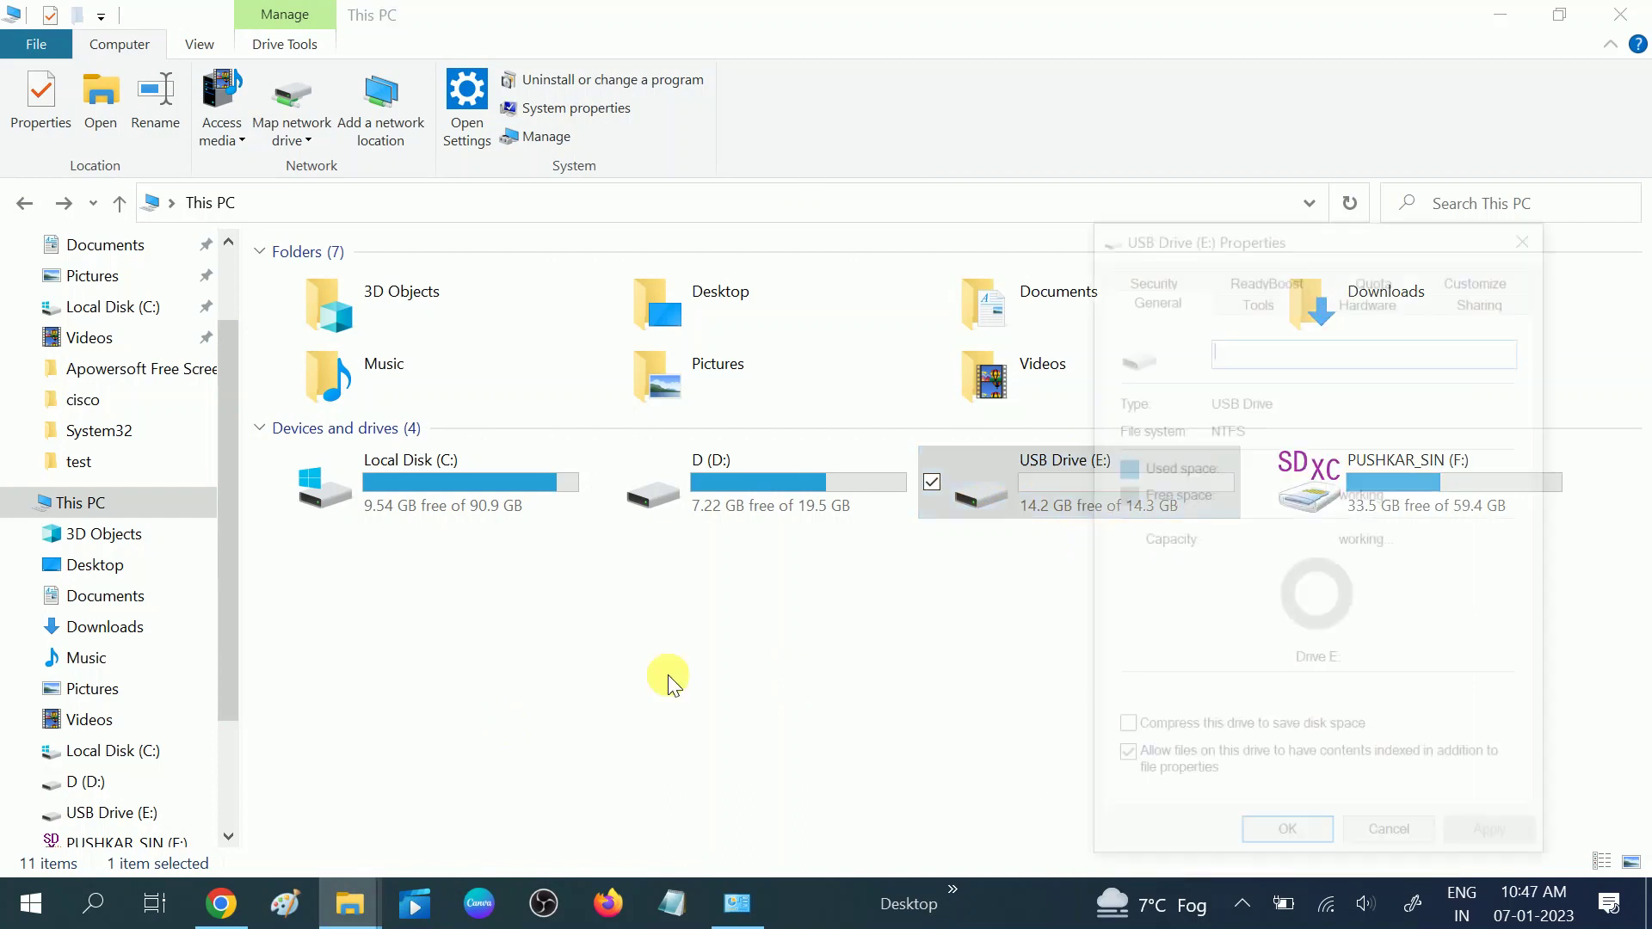
pyautogui.moveTo(1367, 245); pyautogui.dragTo(1131, 153)
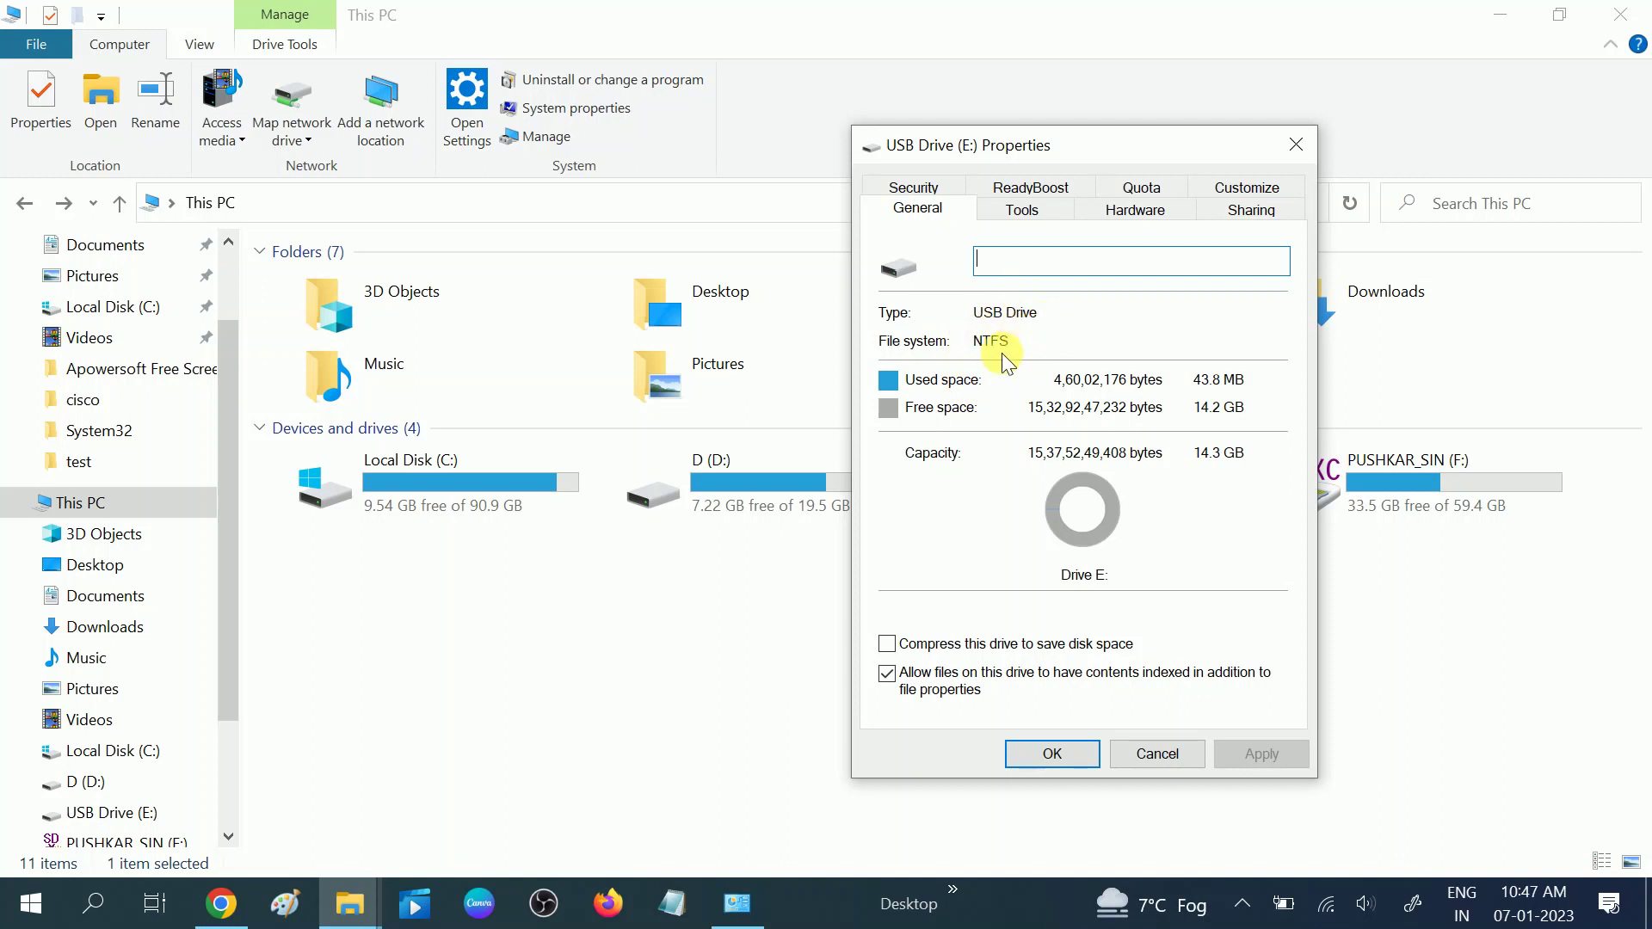
pyautogui.click(1294, 146)
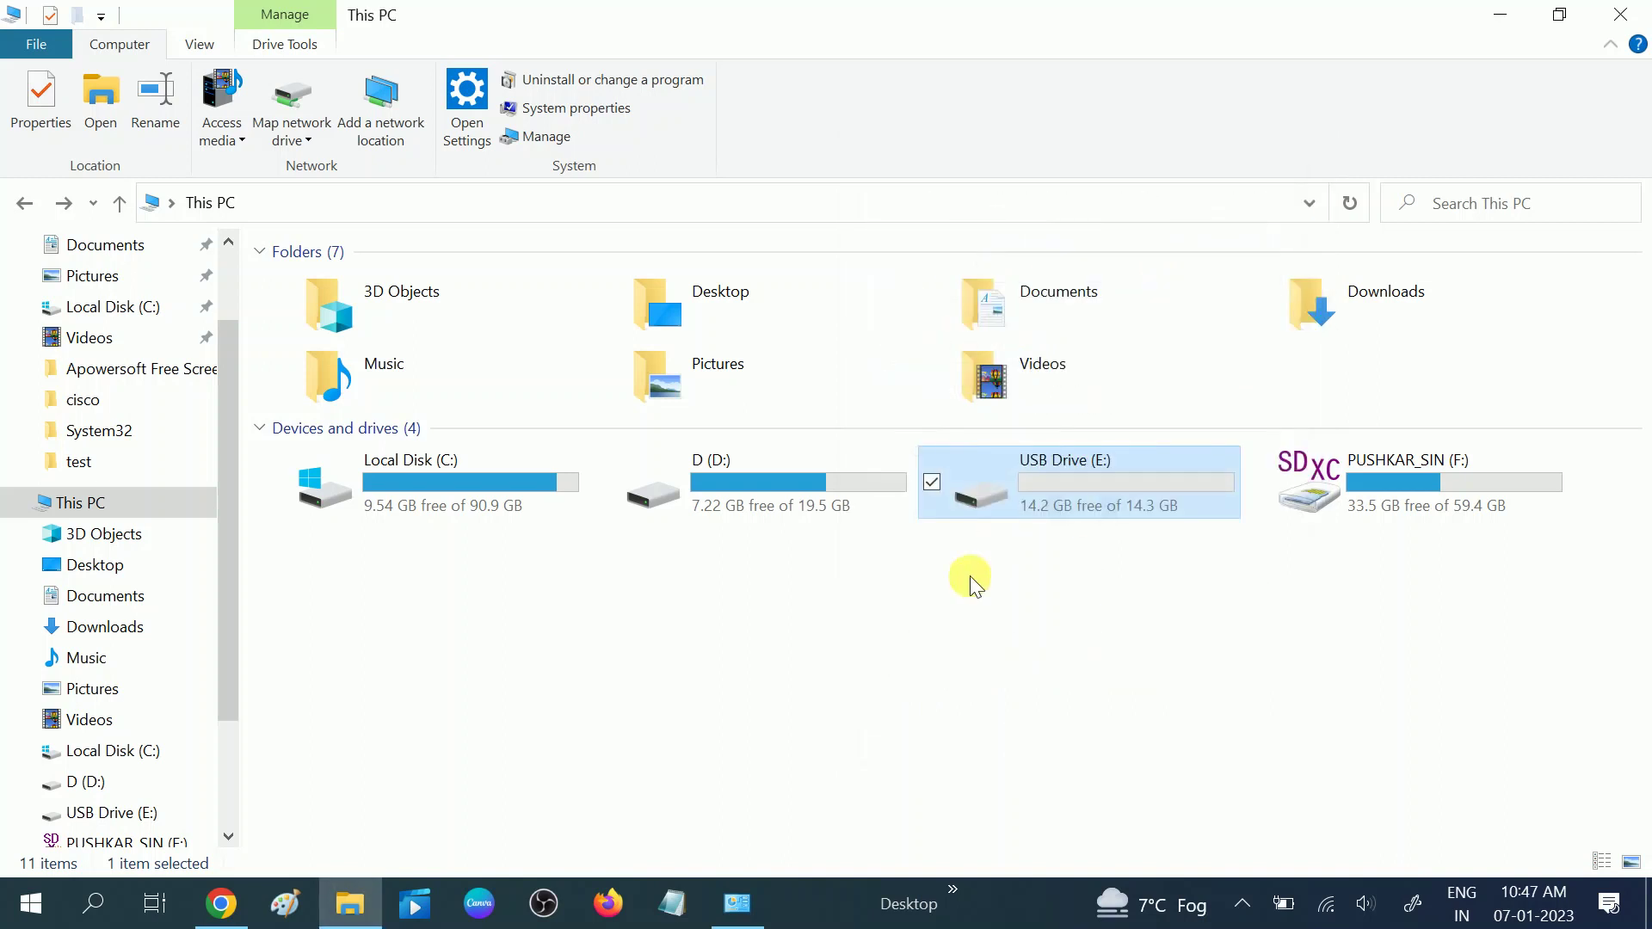
pyautogui.rightClick(1088, 475)
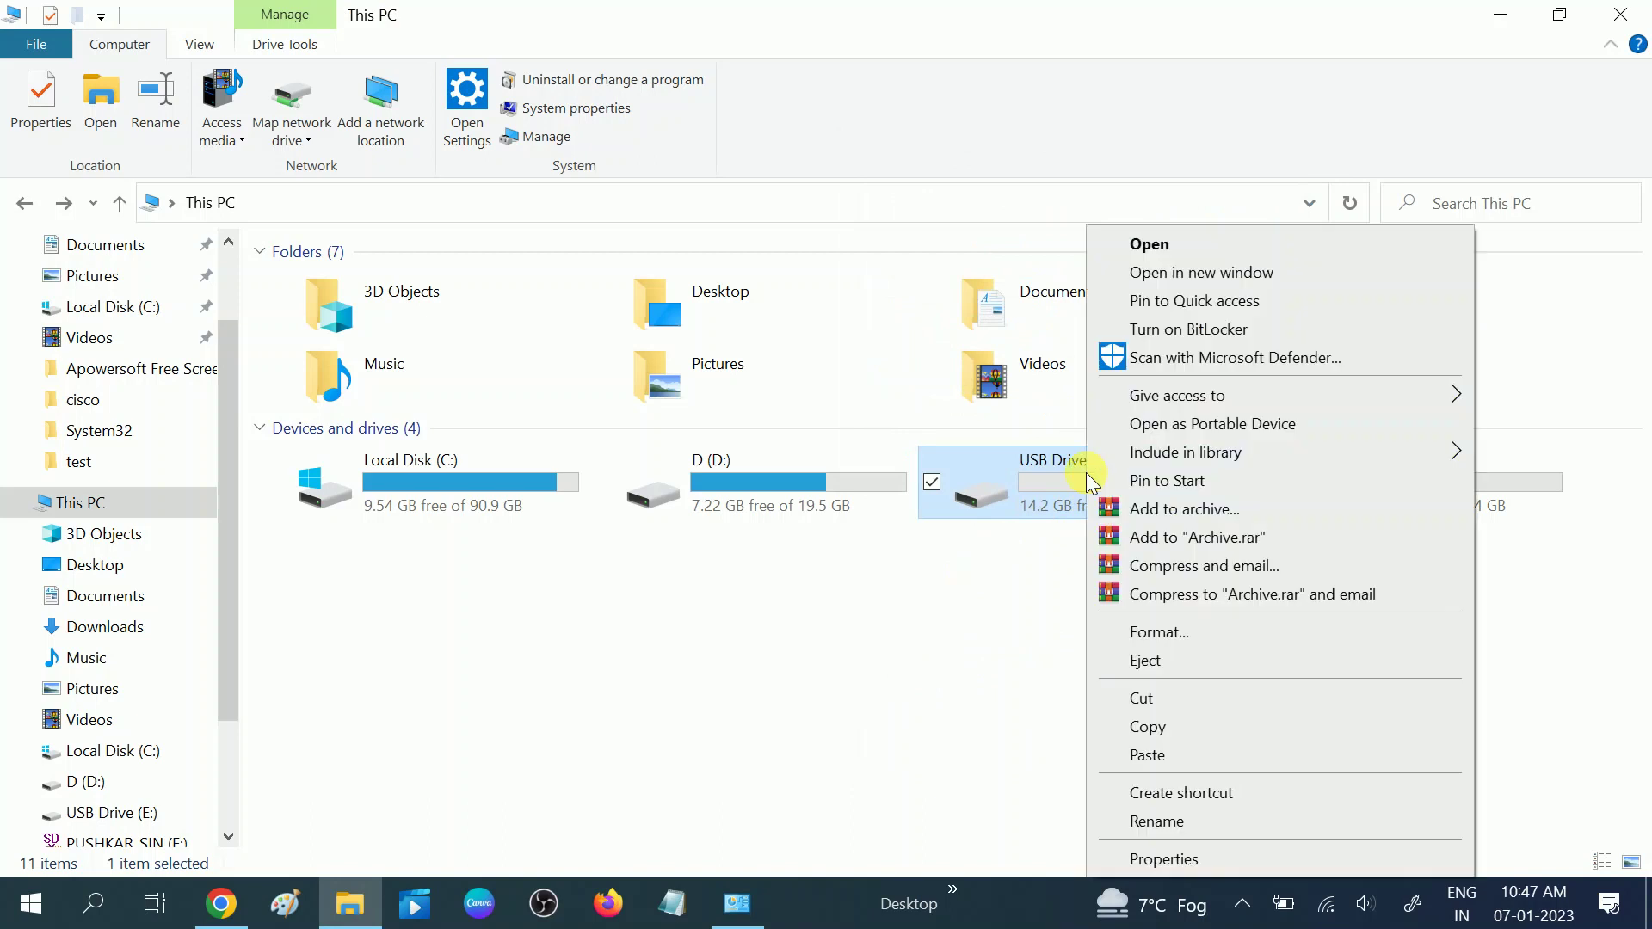
pyautogui.click(1159, 633)
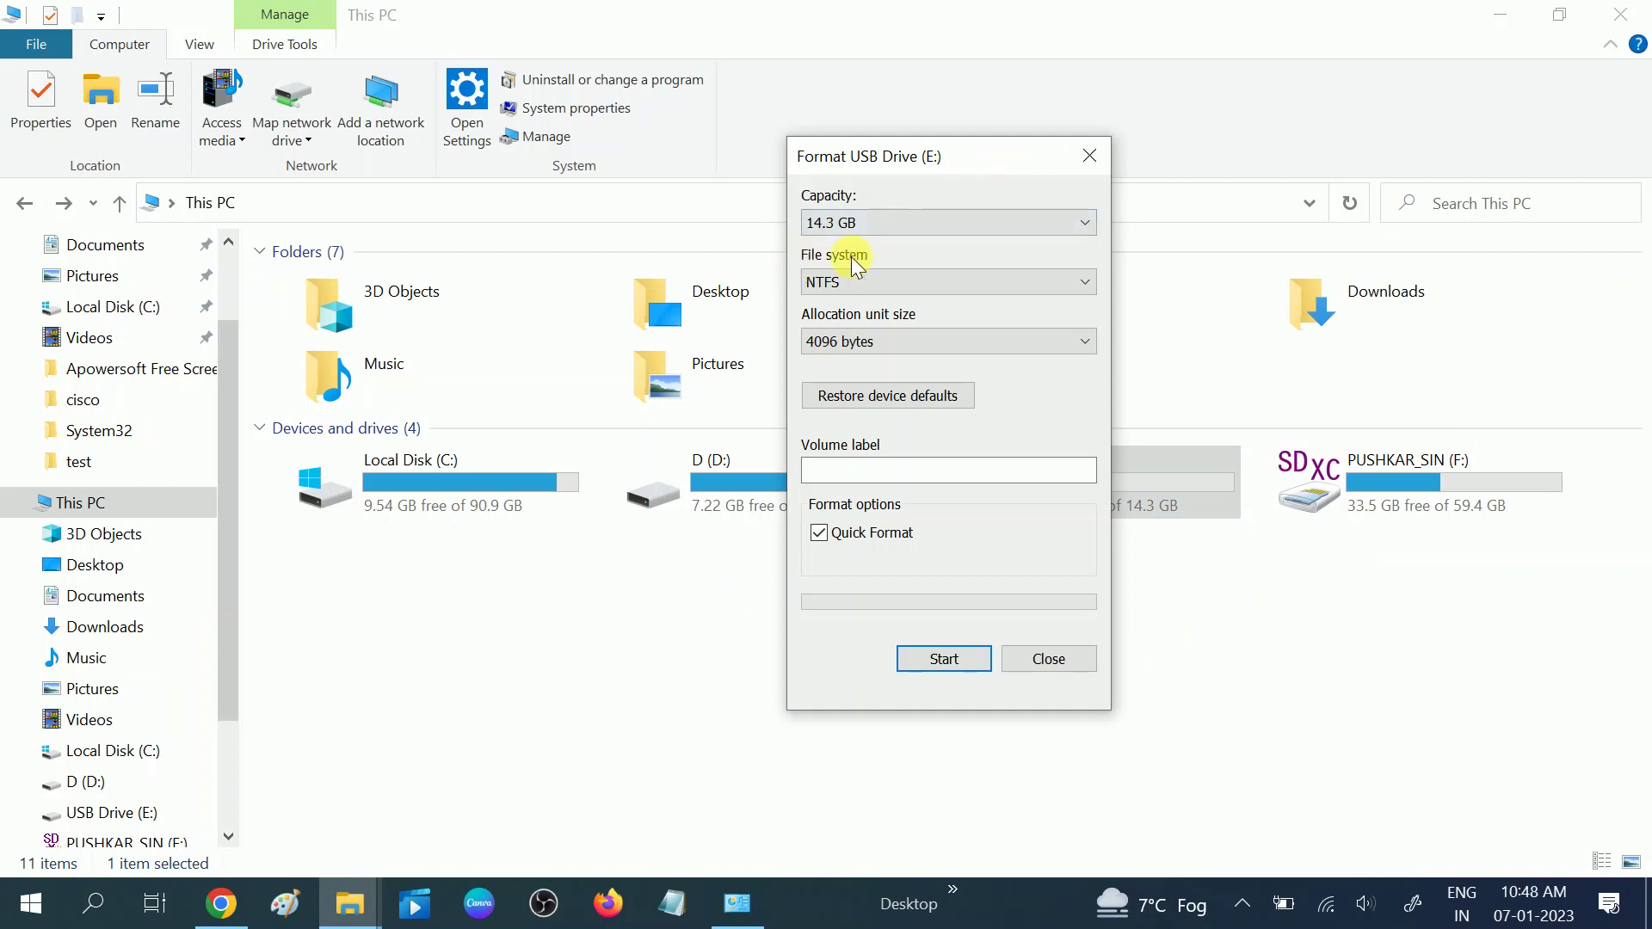
pyautogui.click(874, 284)
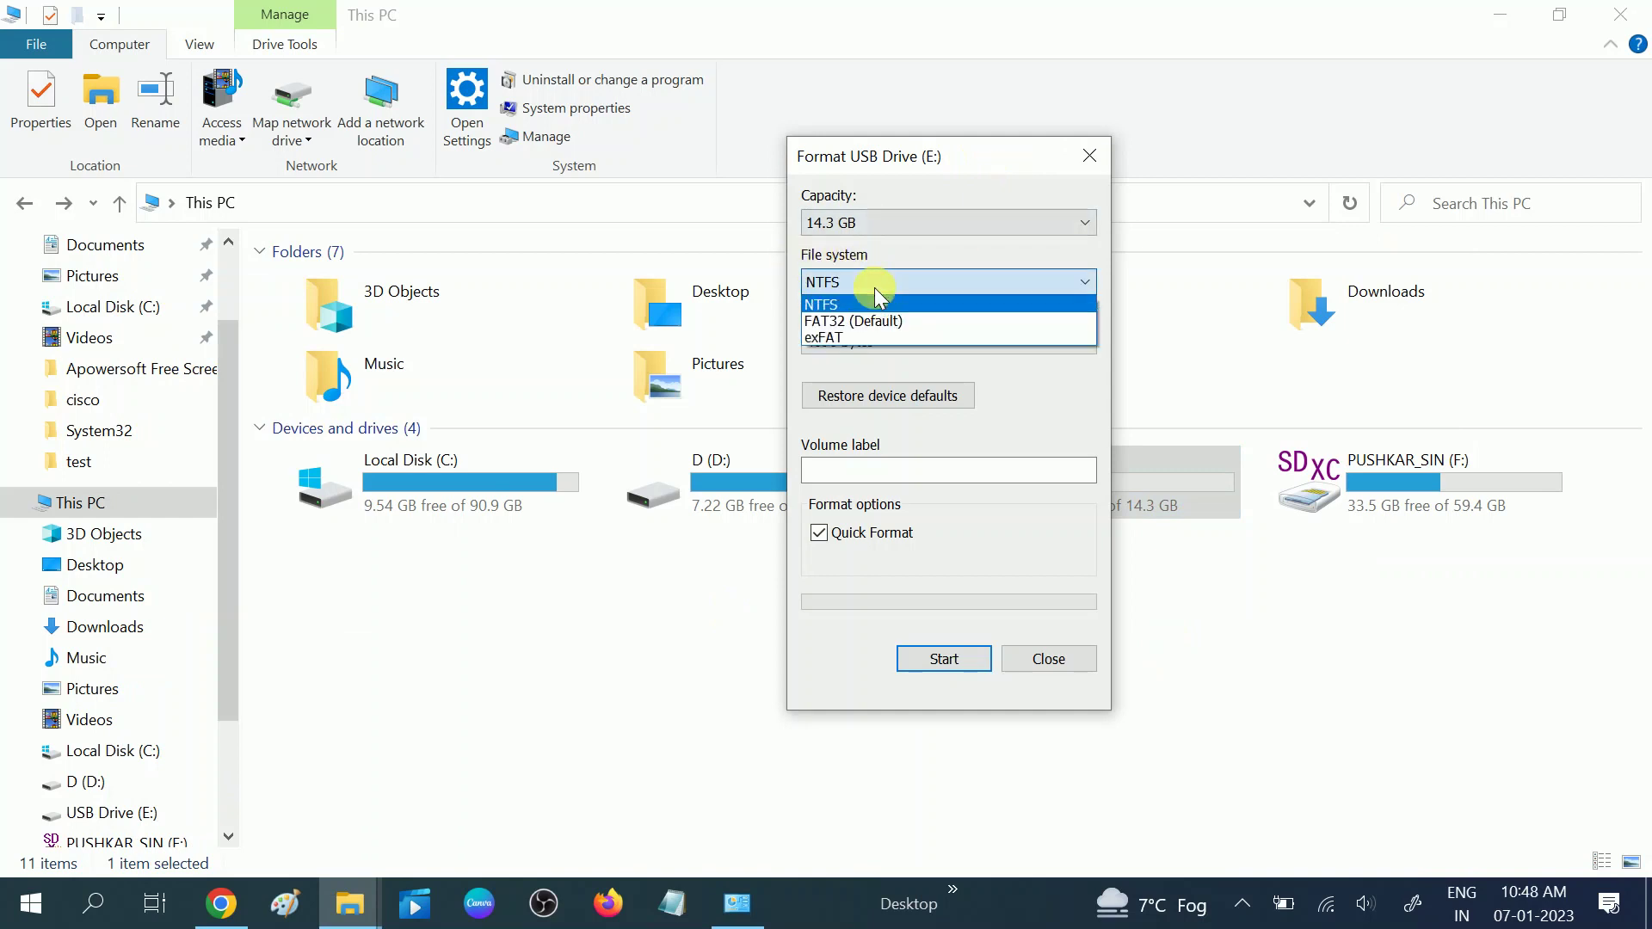
pyautogui.click(852, 321)
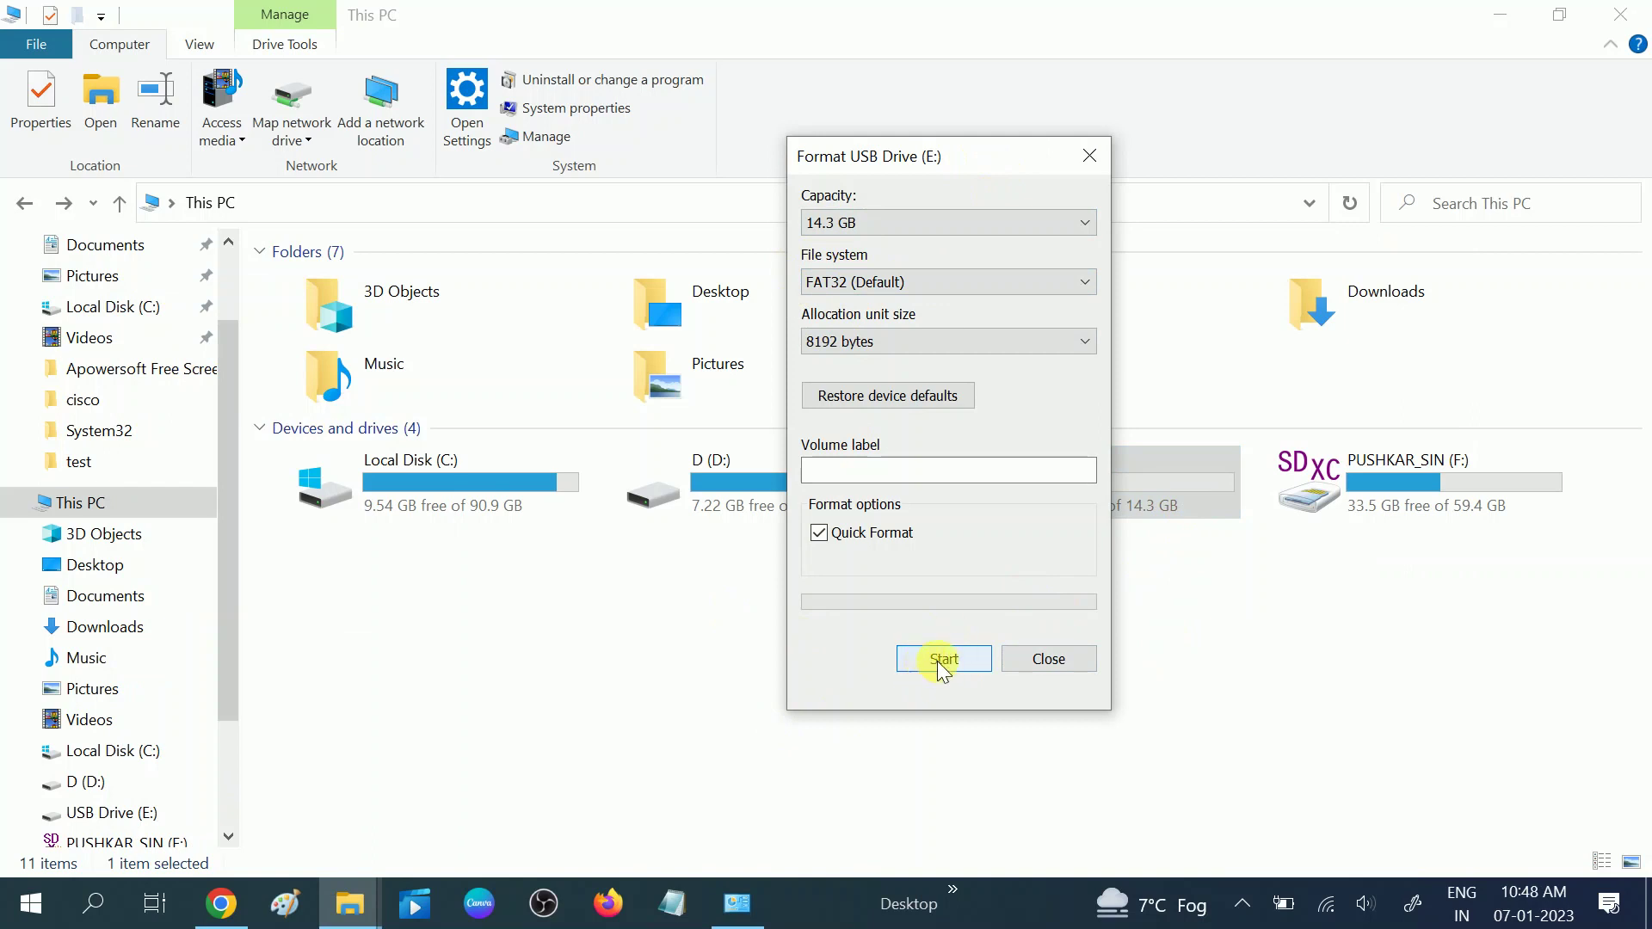
pyautogui.click(1090, 156)
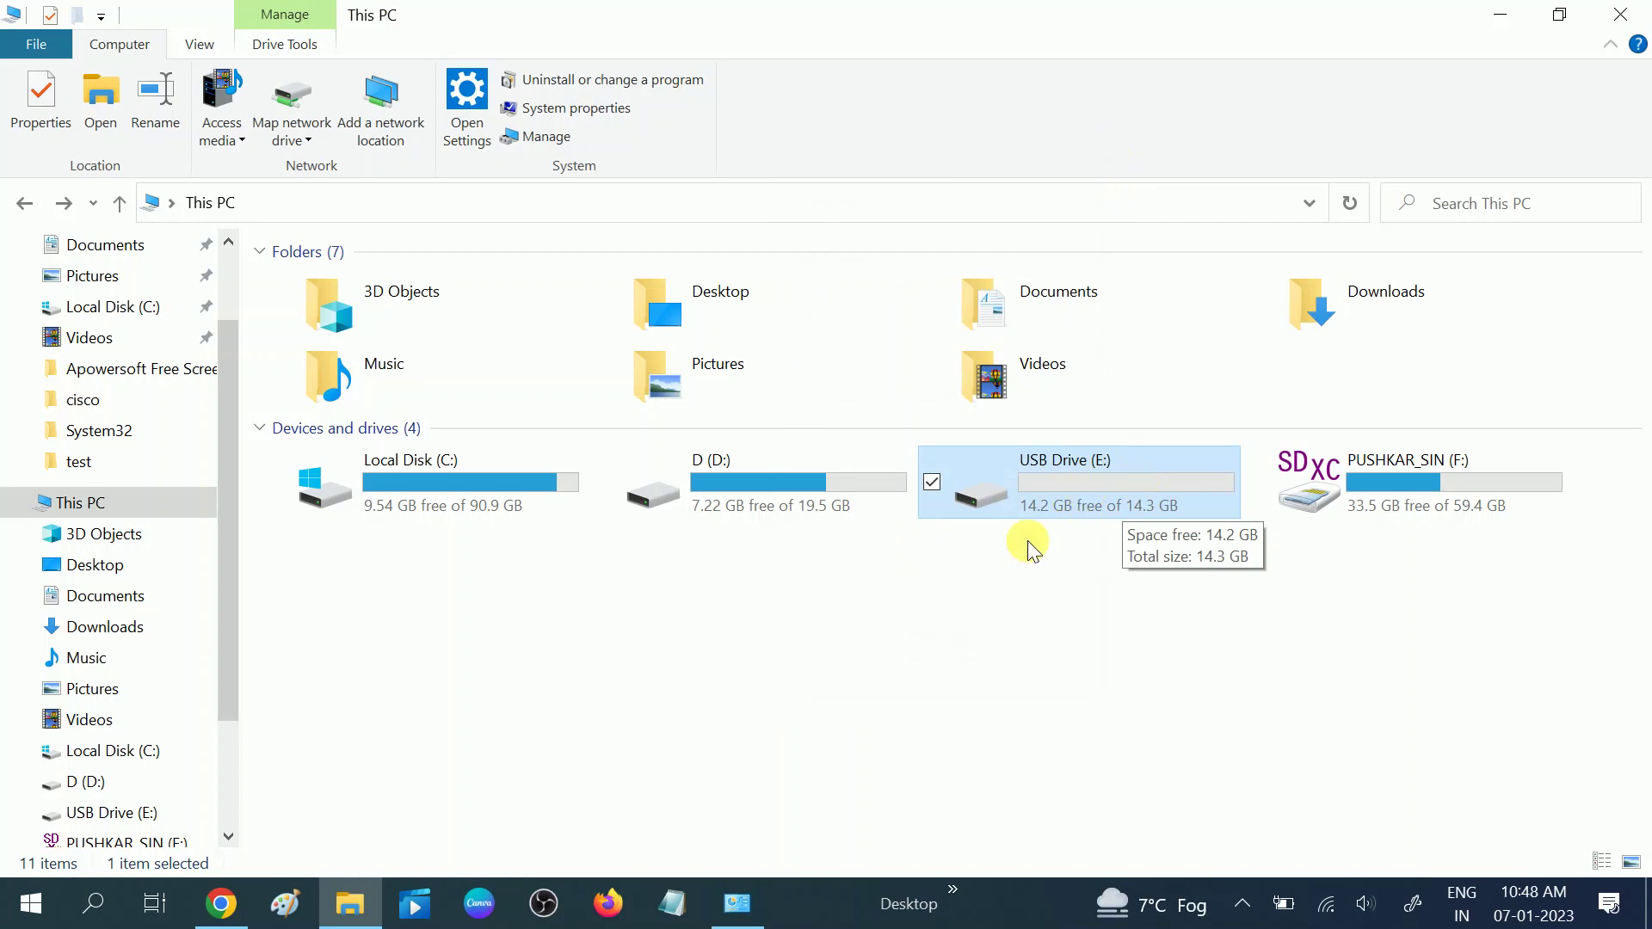
# Open Computer Management from This PC, maximized, on Disk Management, showing E: as 14.32 GB NTFS.
pyautogui.rightClick(94, 509)
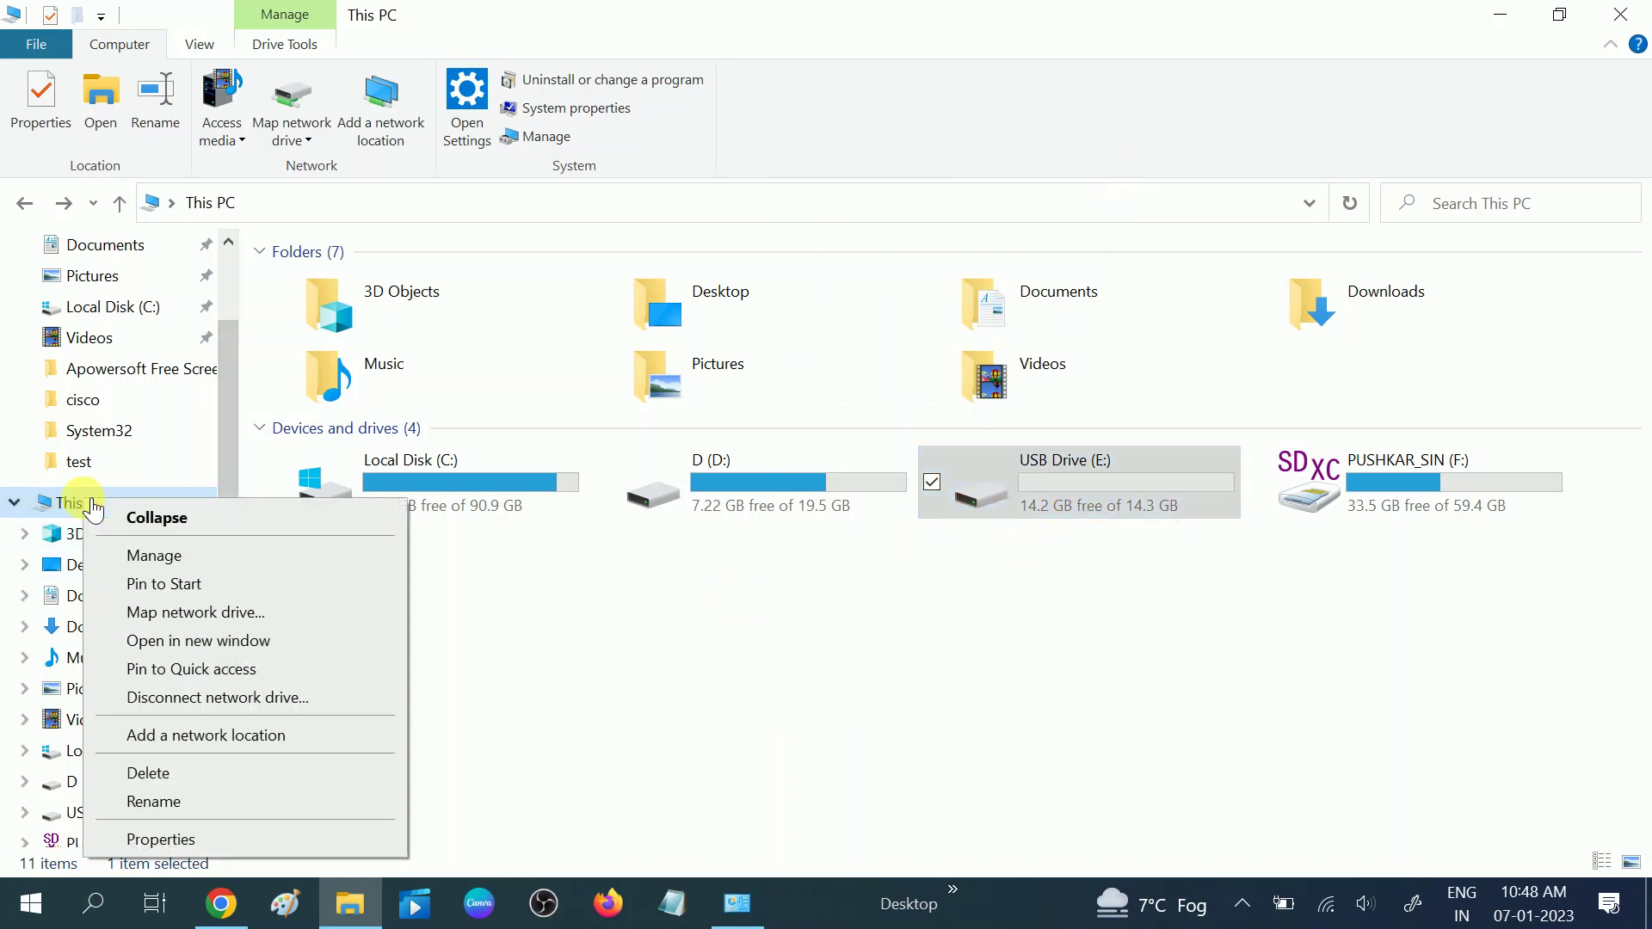
pyautogui.click(164, 557)
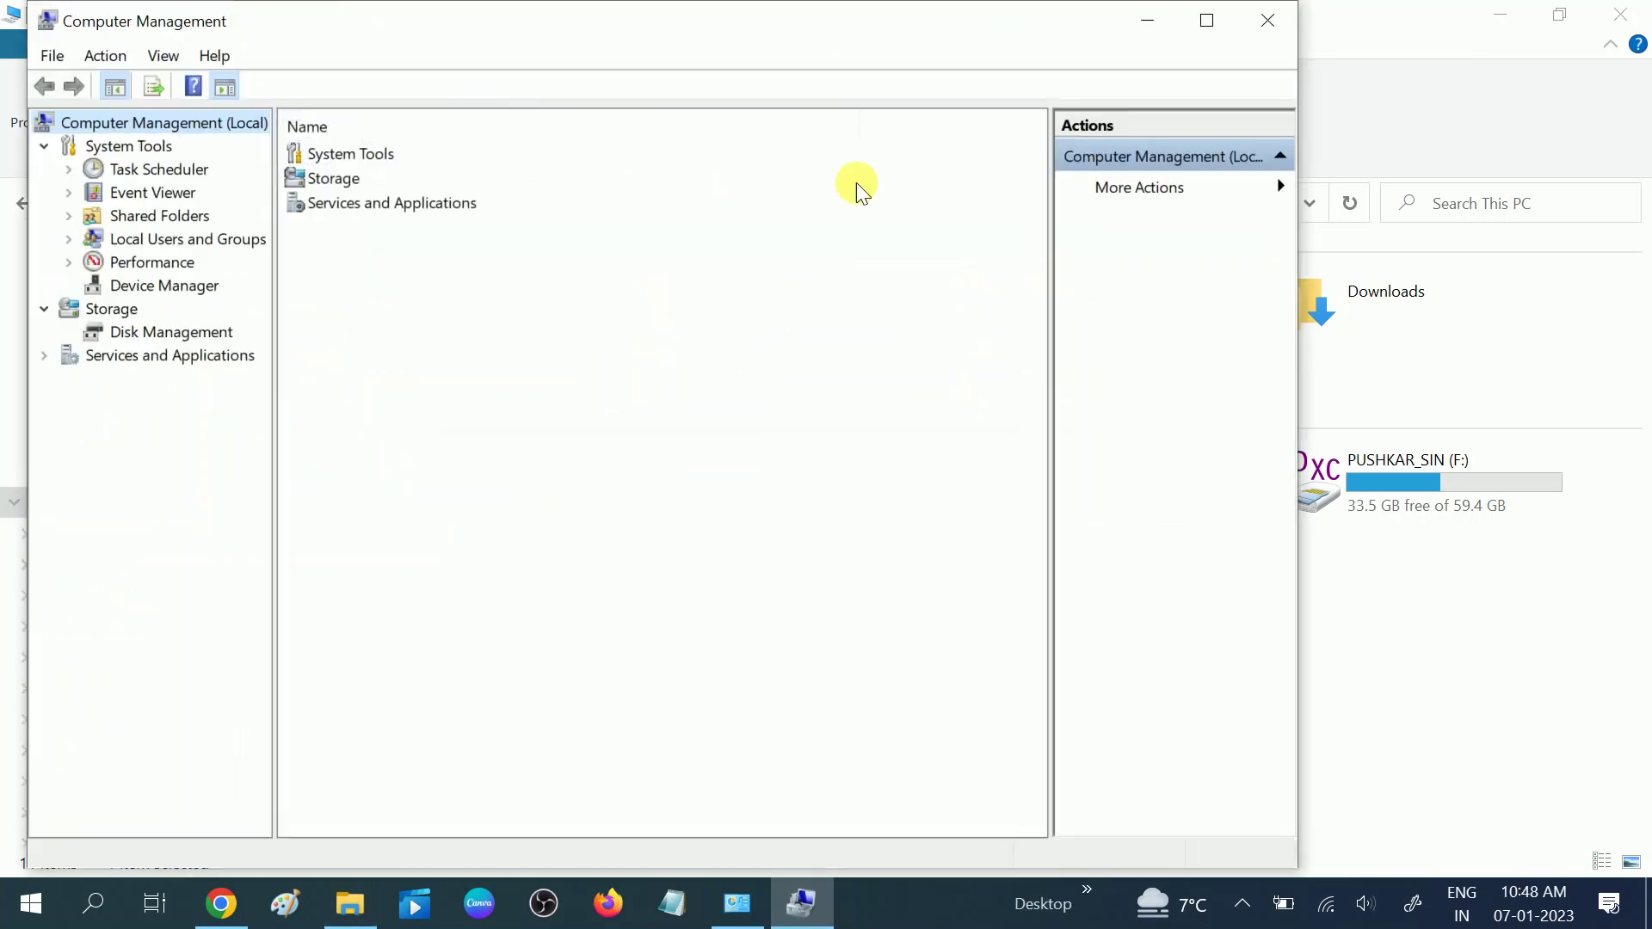
pyautogui.click(1205, 24)
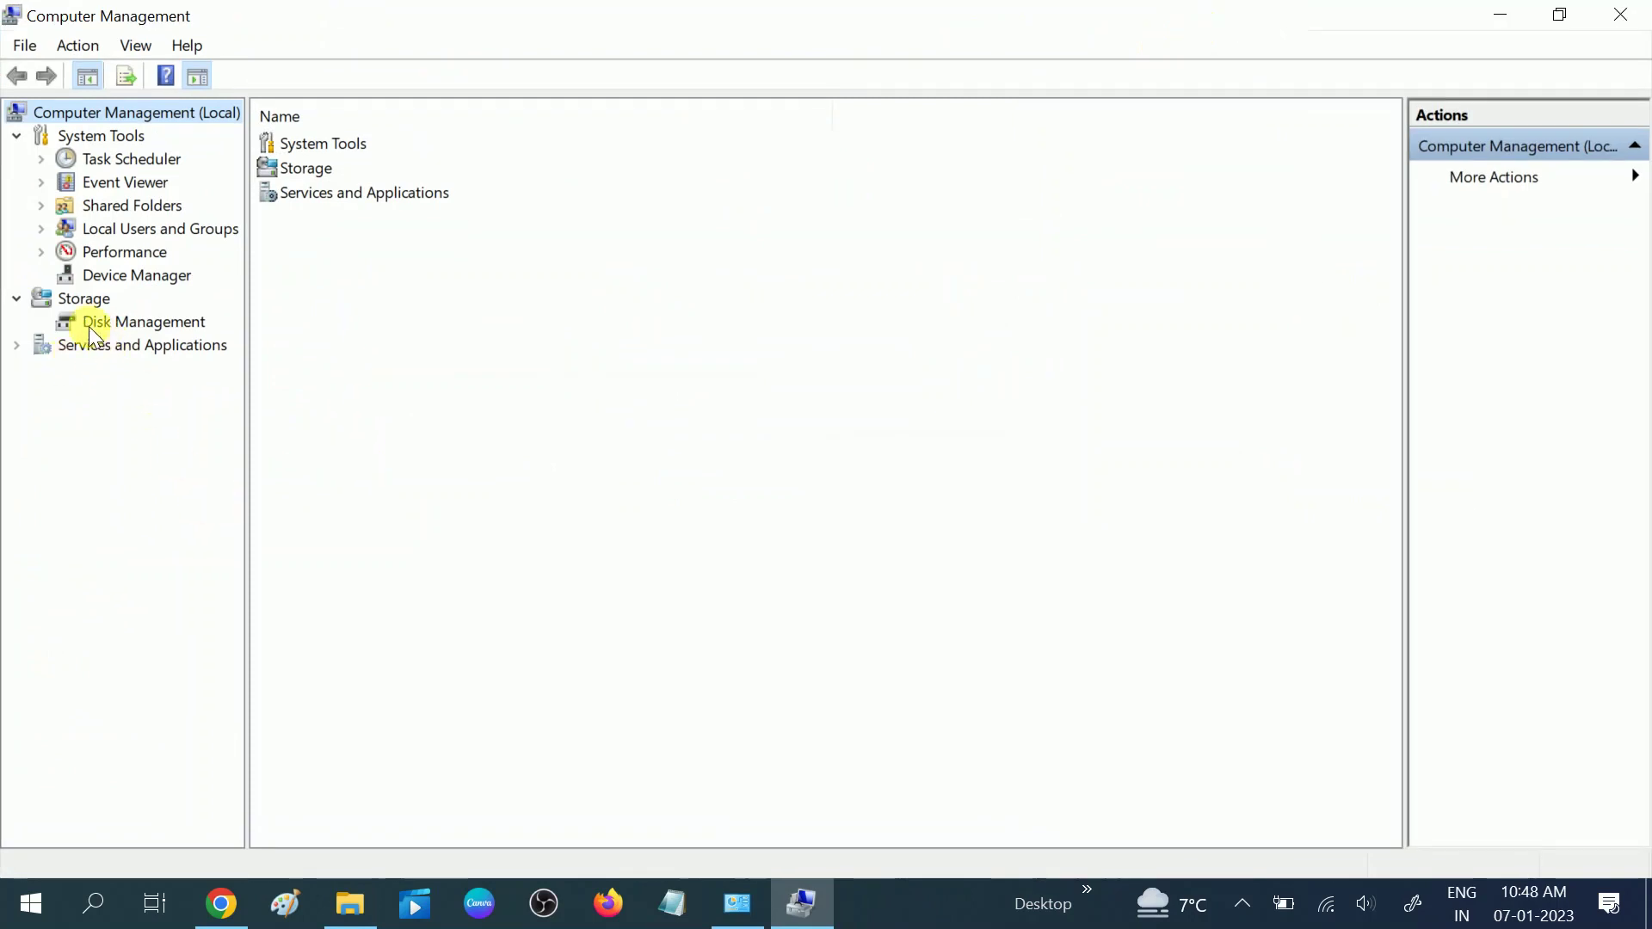
pyautogui.click(117, 322)
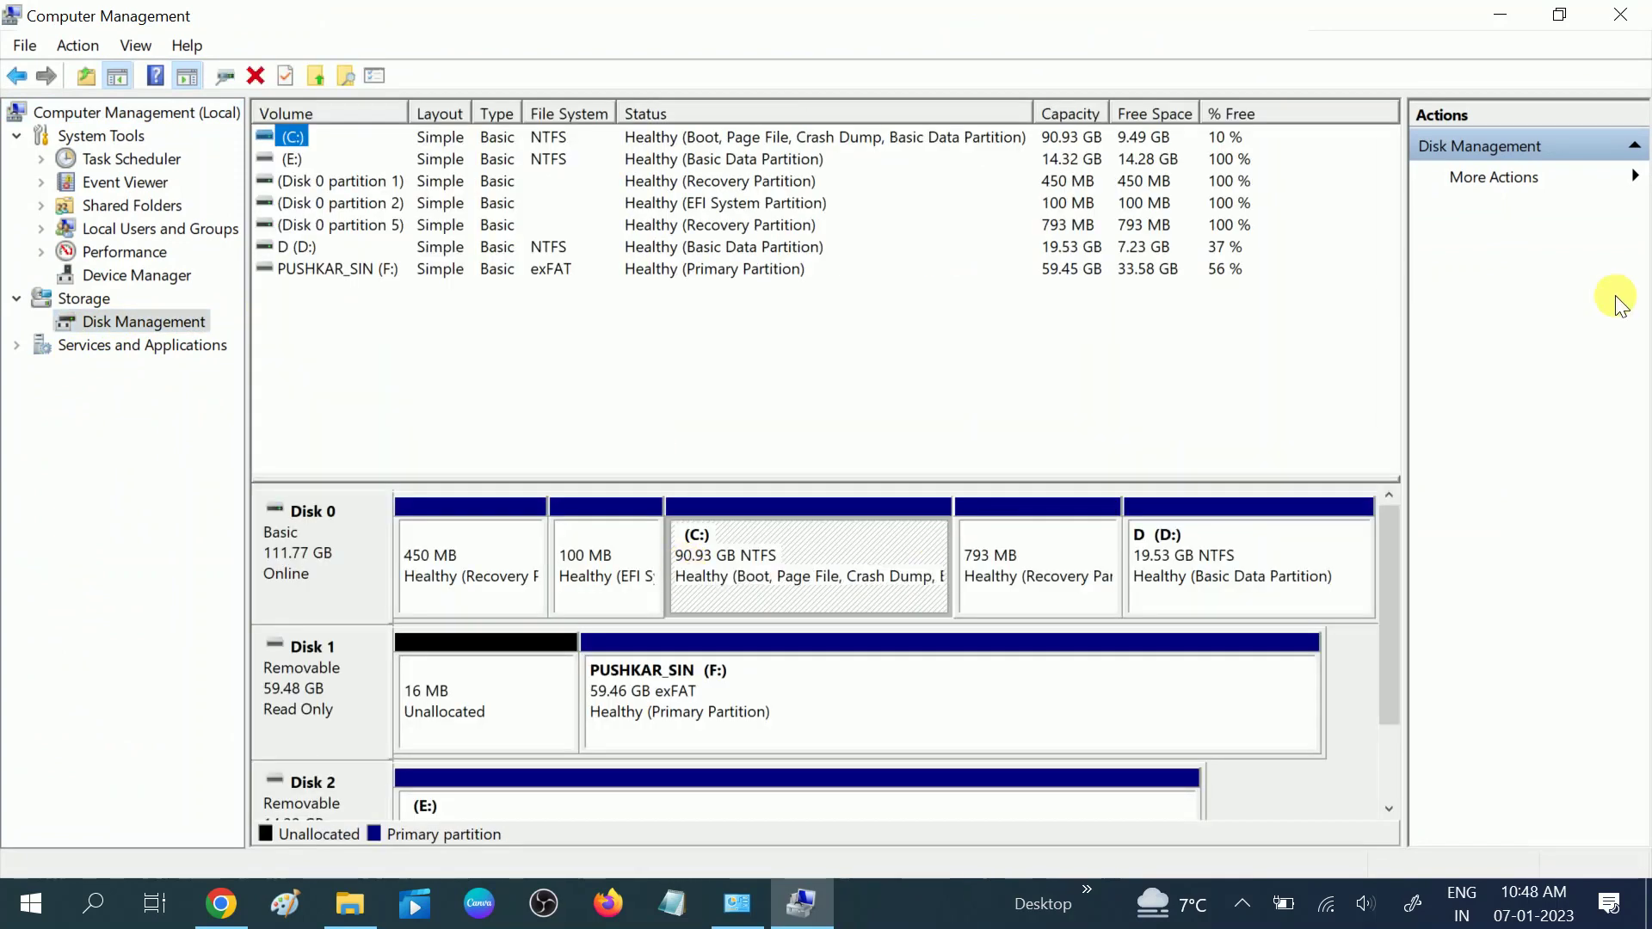
# Select the (E:) partition on Disk 2 and bring up its Format dialog.
pyautogui.moveTo(1396, 589); pyautogui.dragTo(1384, 747)
pyautogui.click(637, 697)
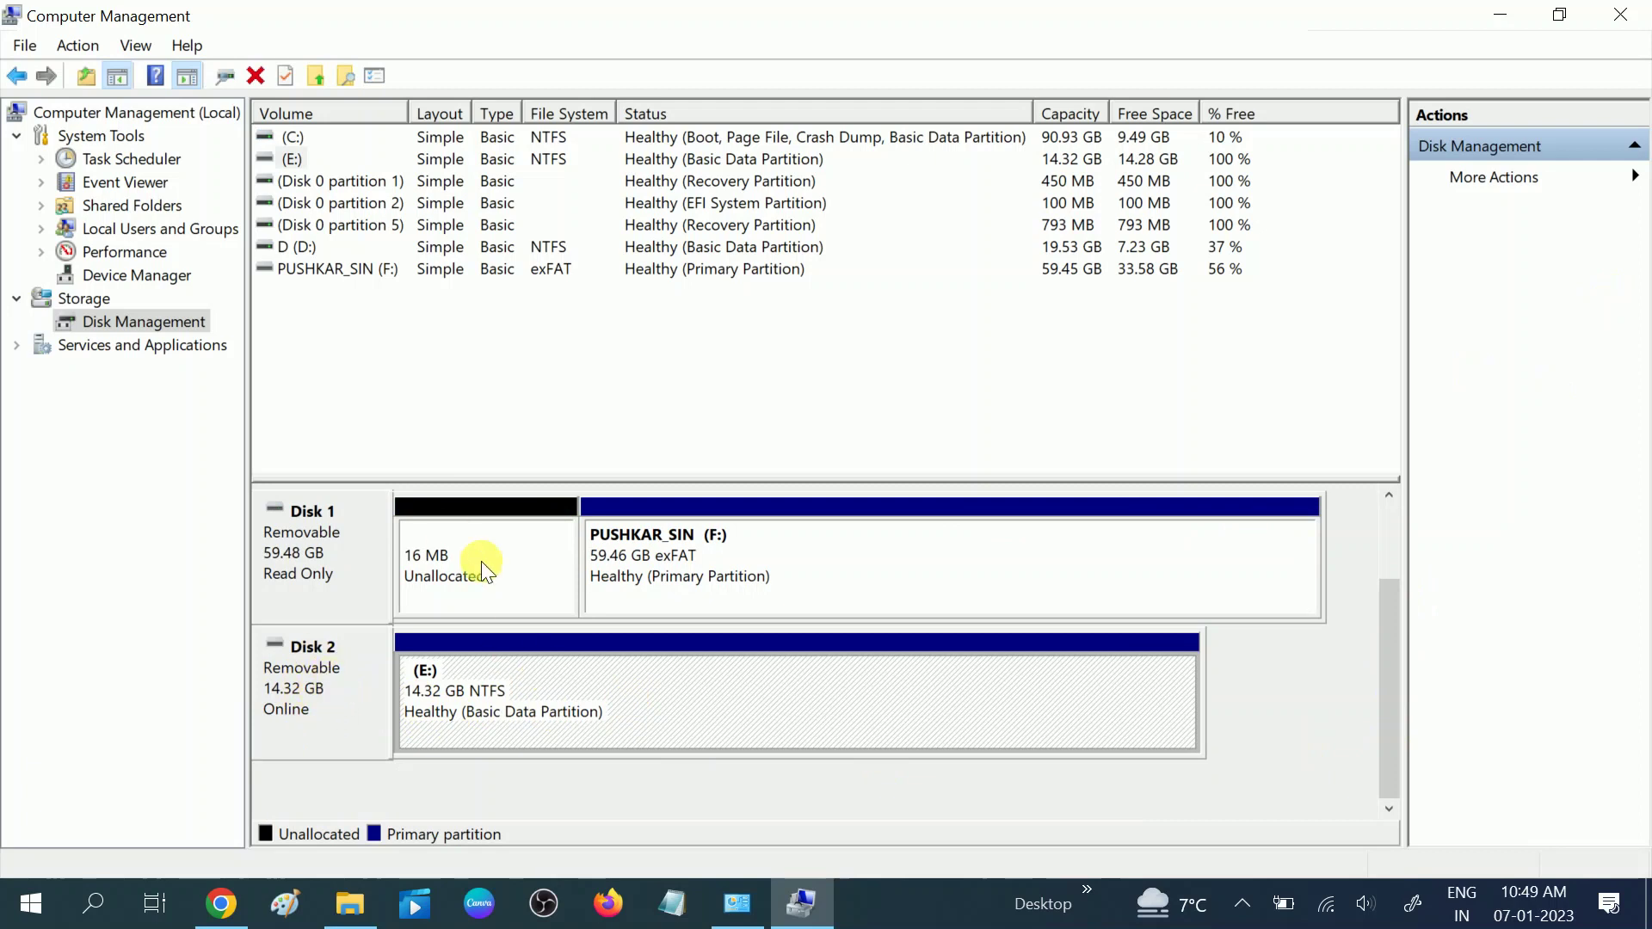
pyautogui.moveTo(1392, 643); pyautogui.dragTo(1291, 704)
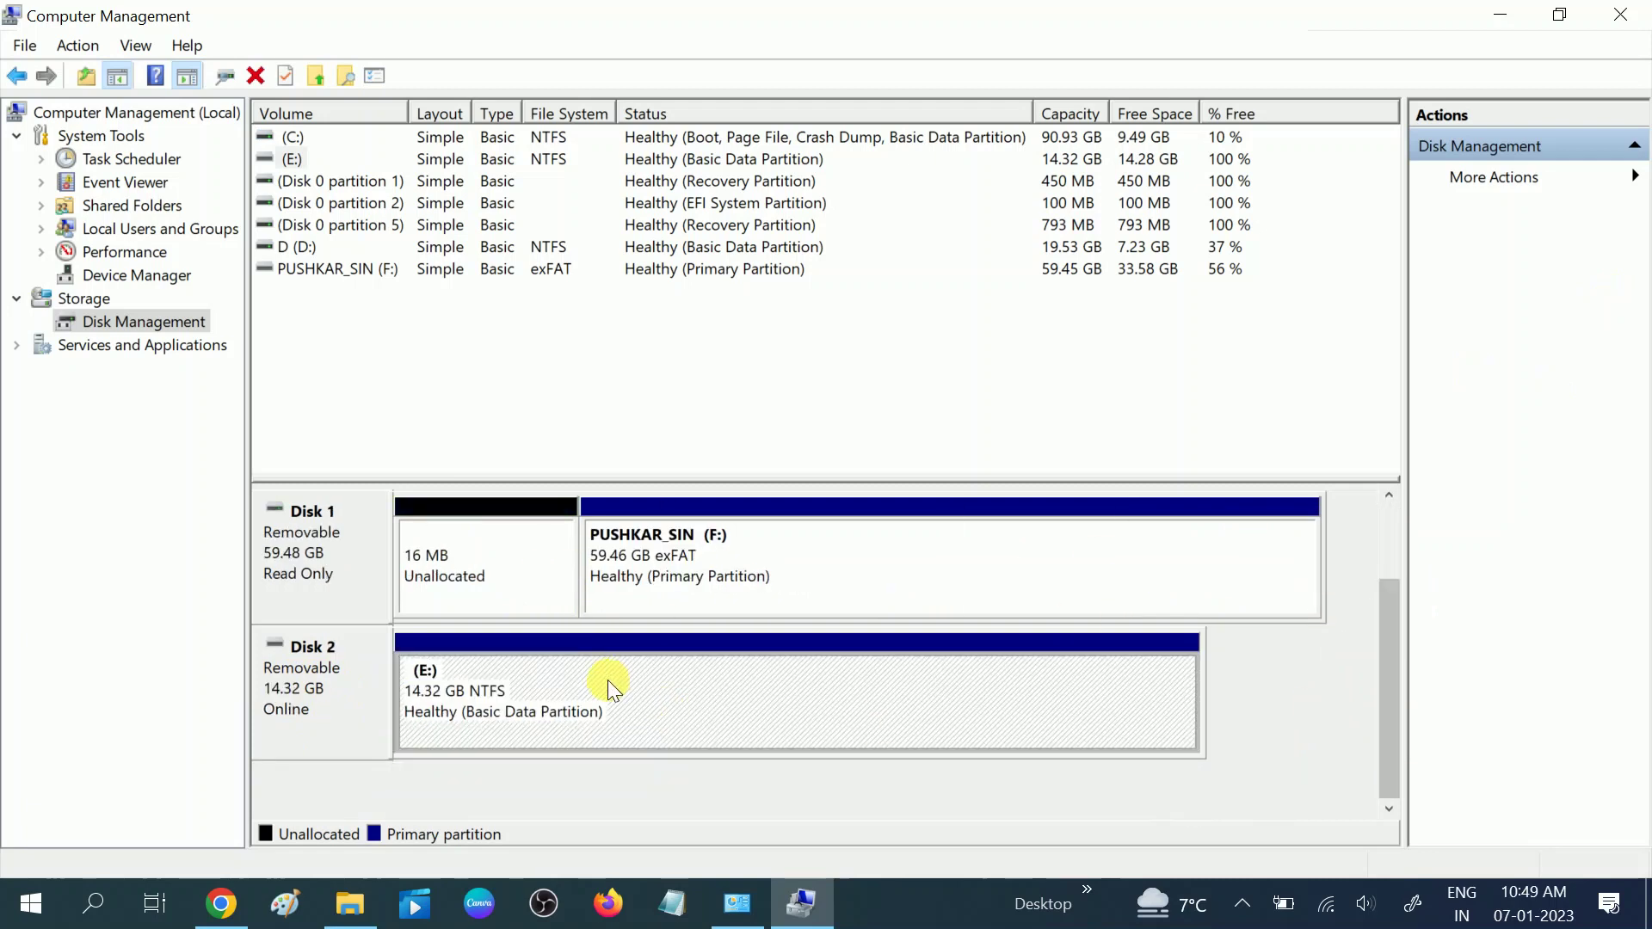
pyautogui.rightClick(558, 685)
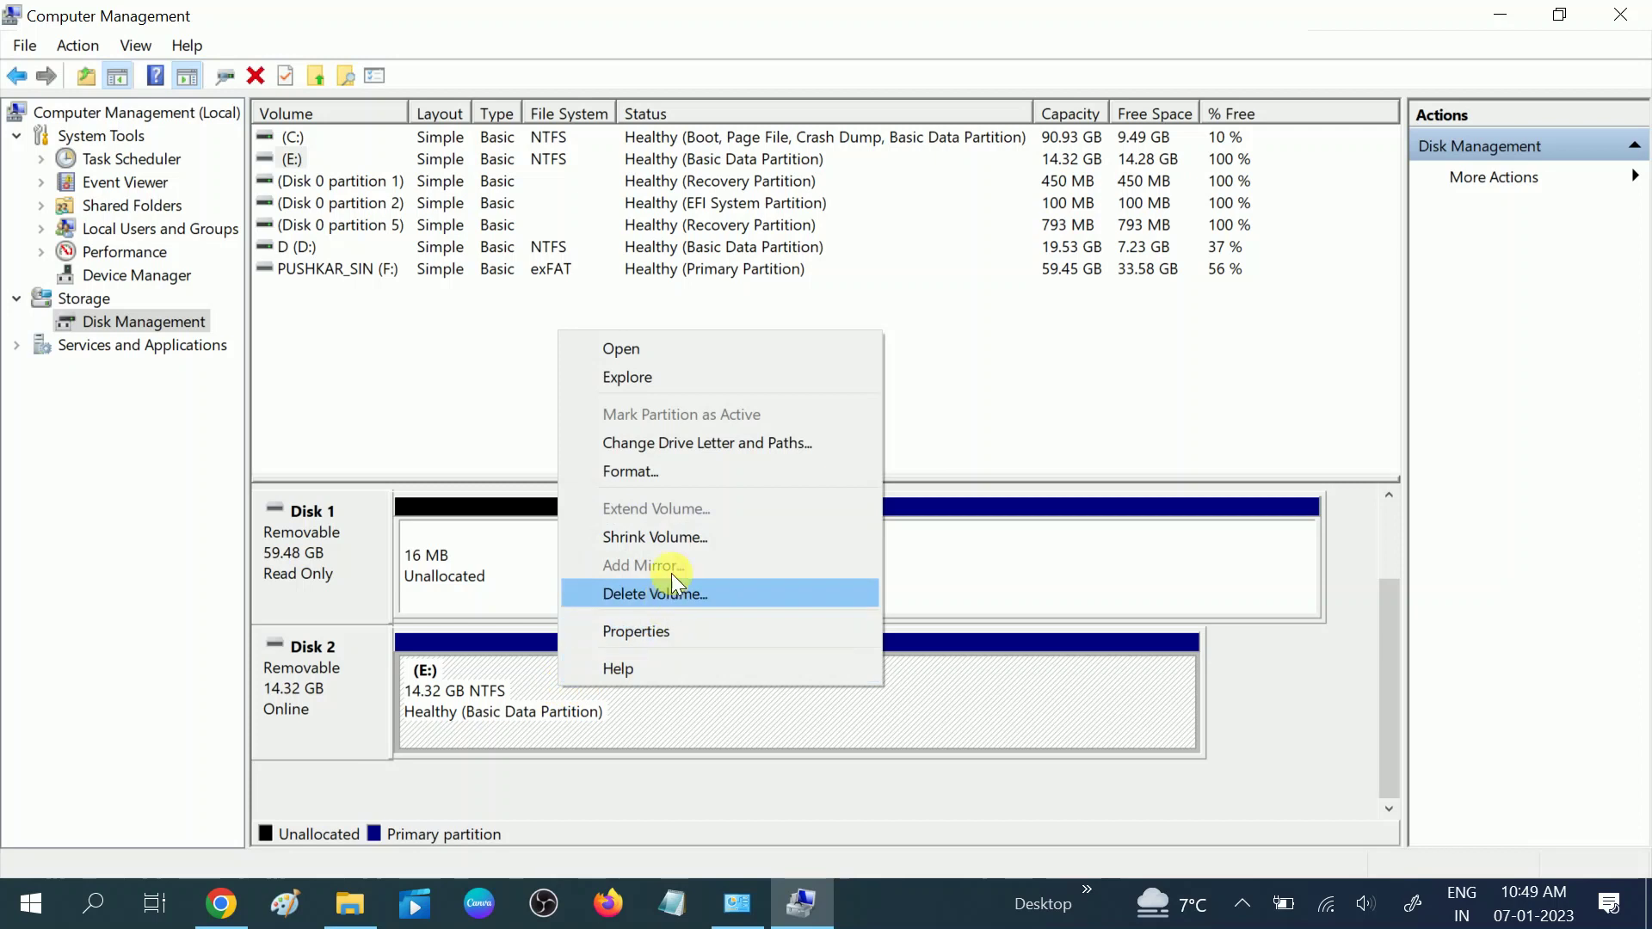
pyautogui.click(647, 470)
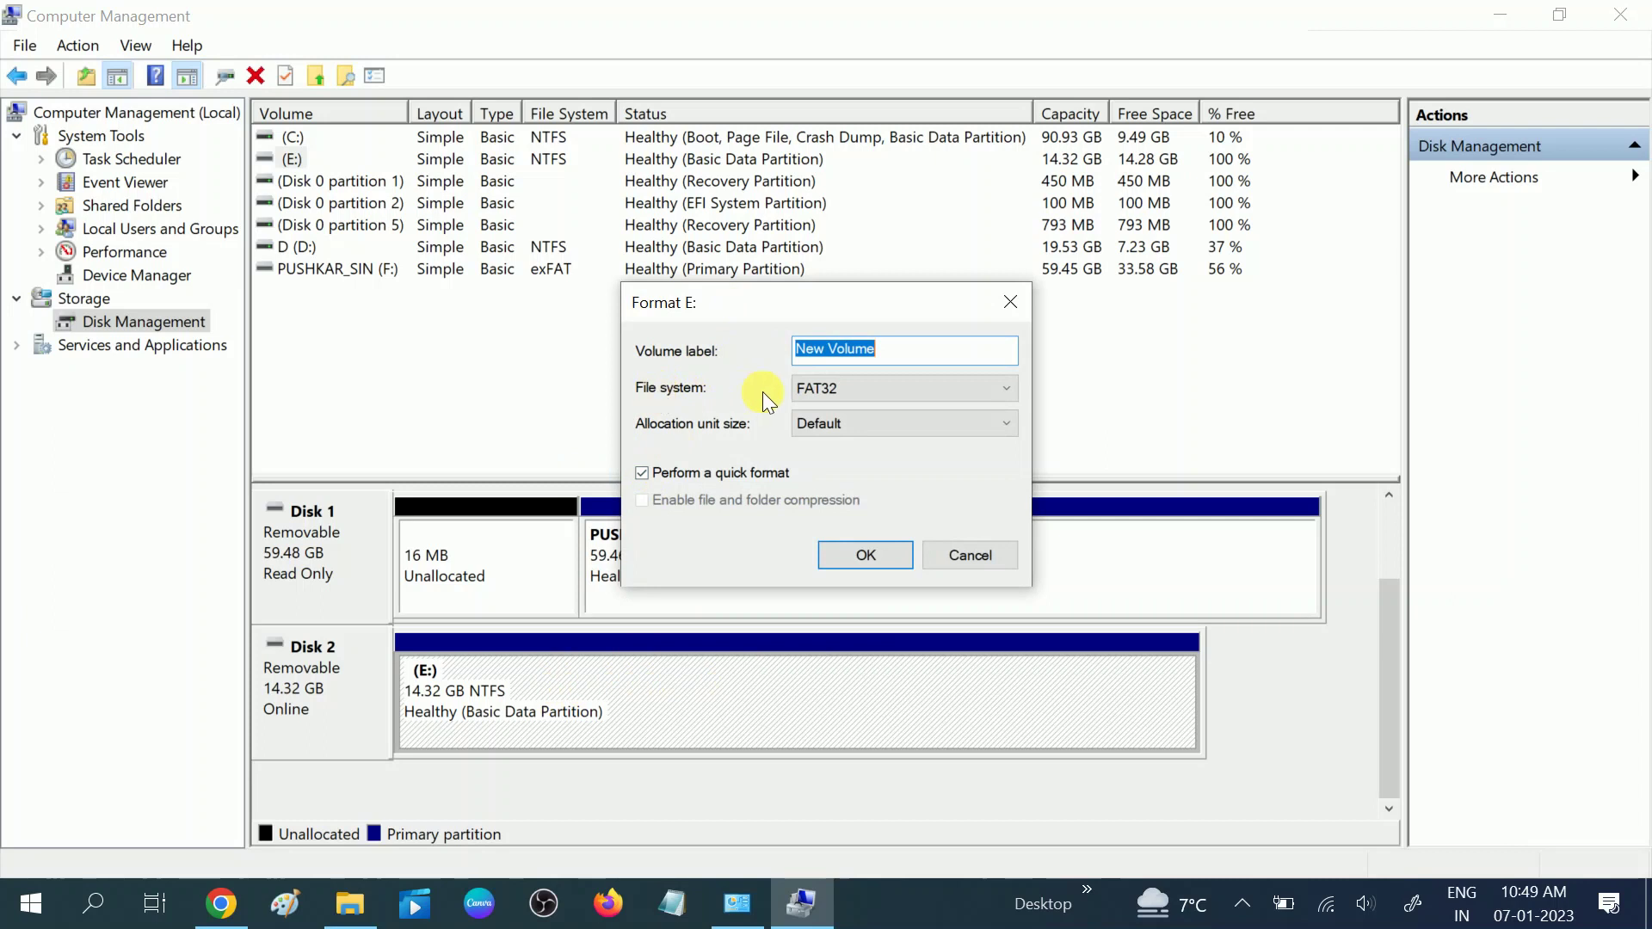
# Format E: as FAT32, accepting the data-erase warning, so it becomes NEW VOLUME (E:).
pyautogui.click(908, 391)
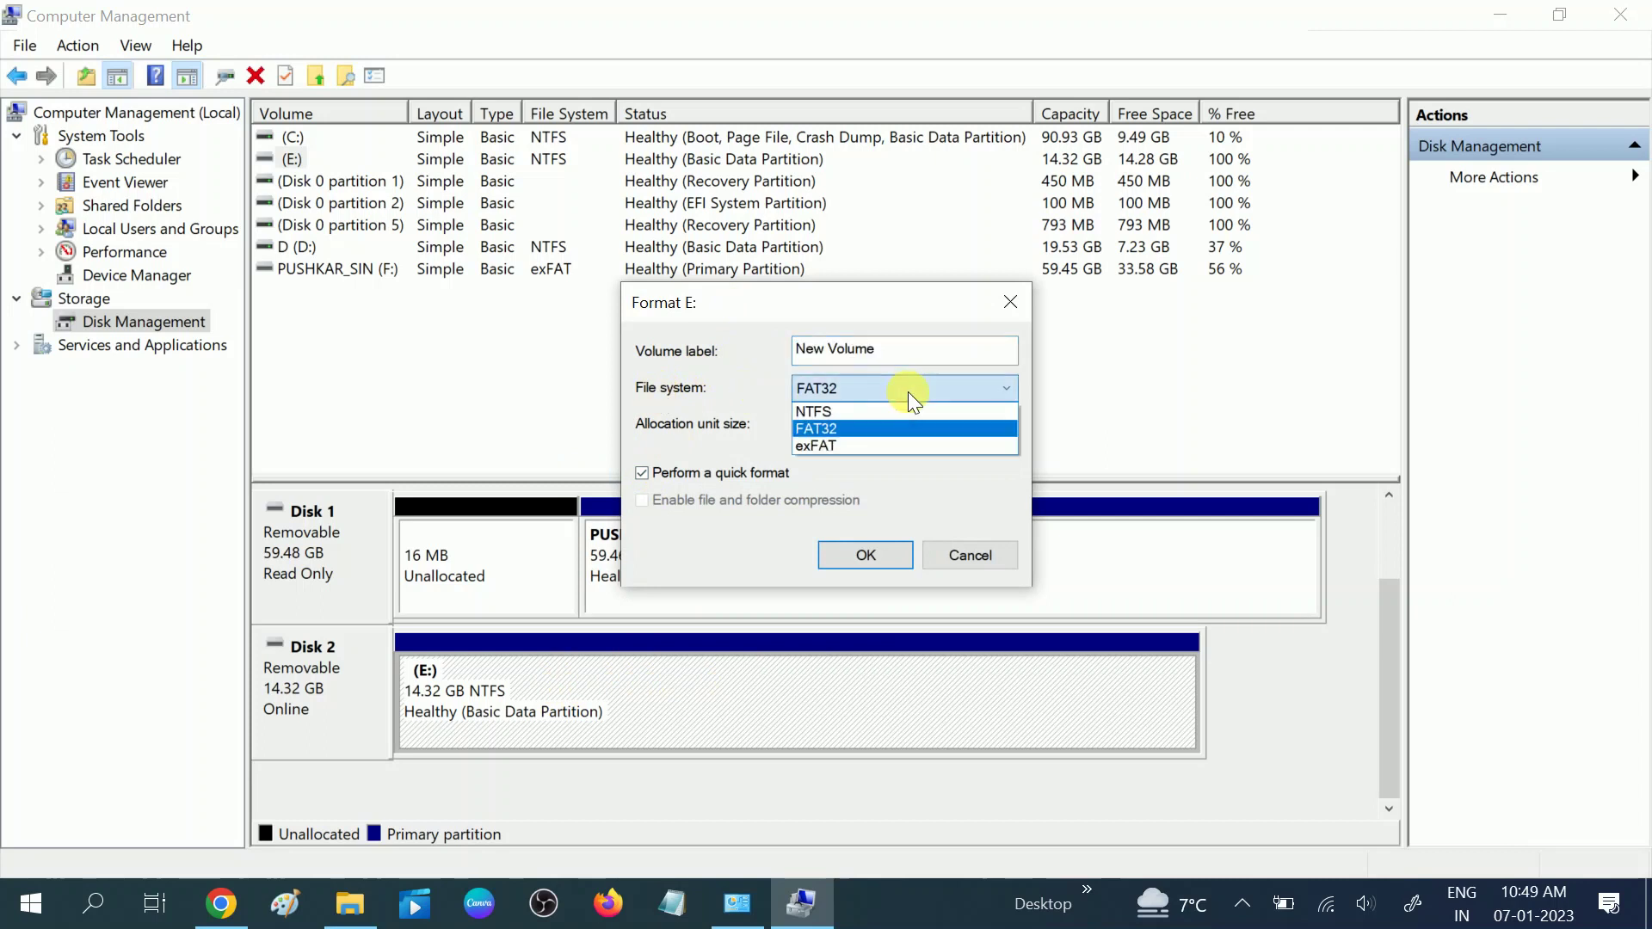
pyautogui.click(823, 426)
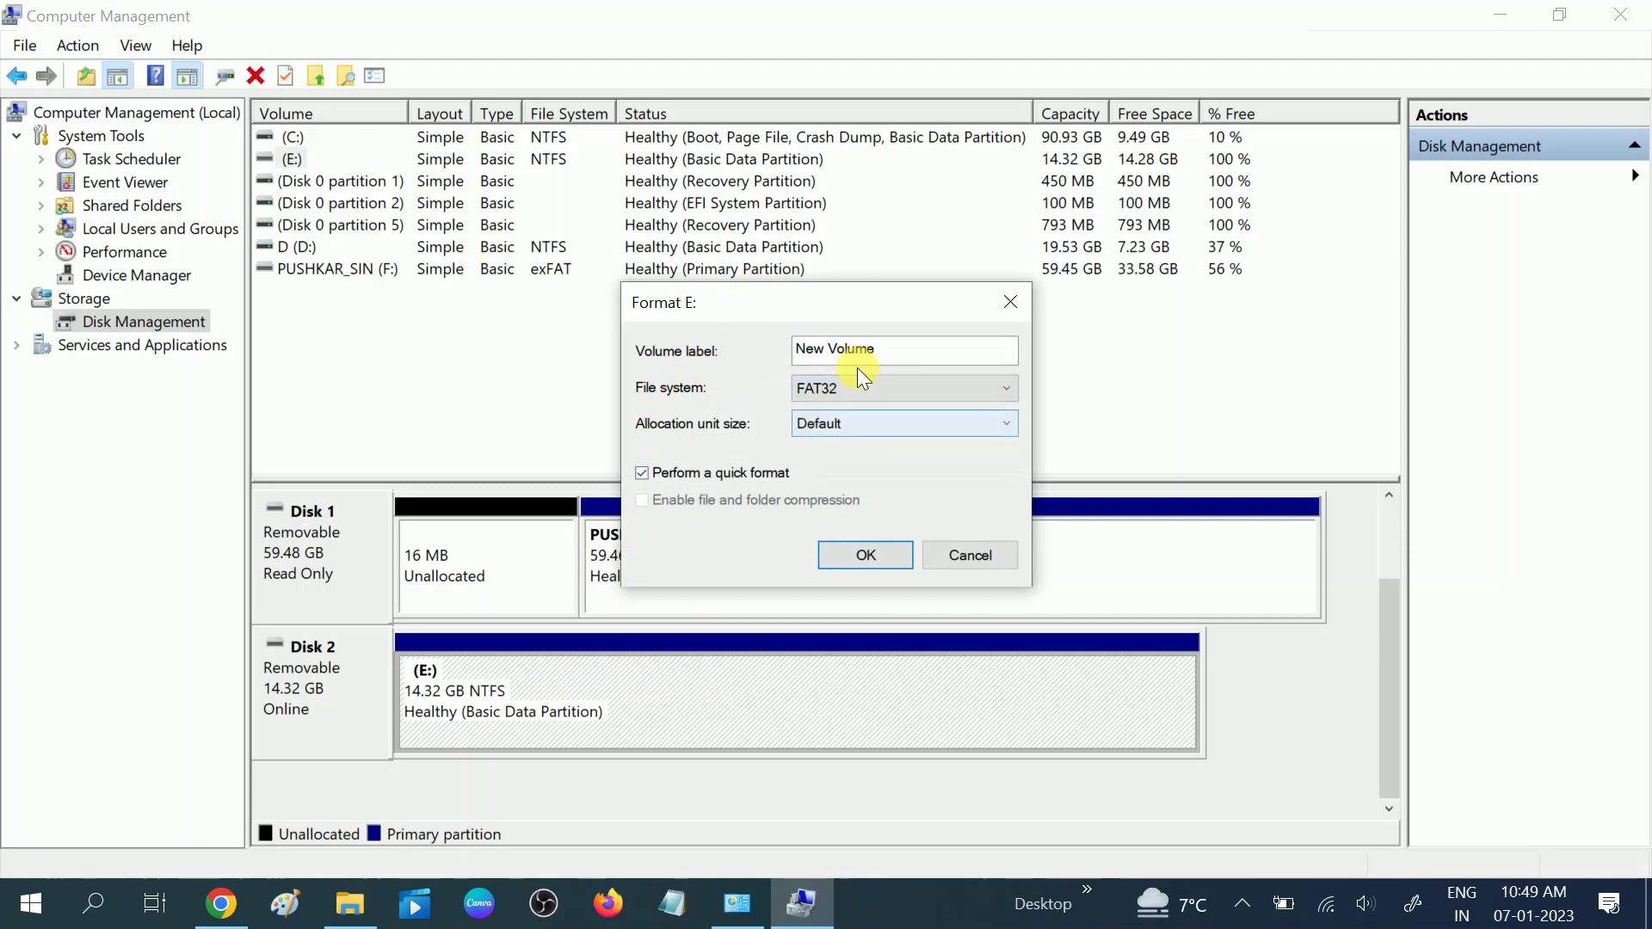
pyautogui.click(883, 556)
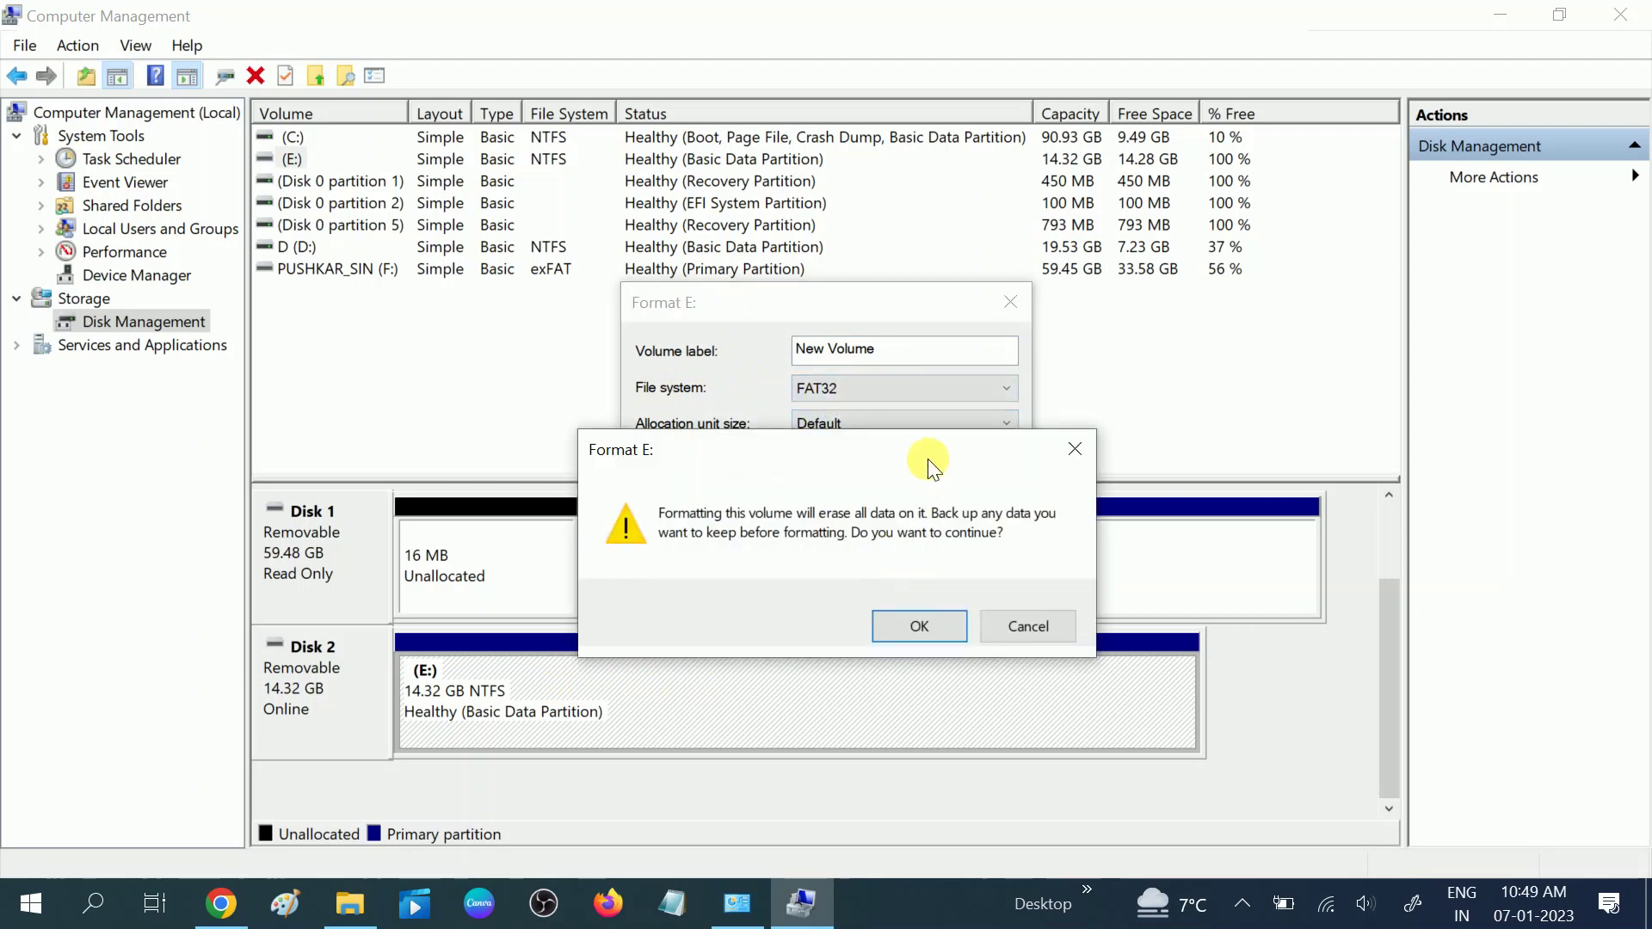
pyautogui.moveTo(928, 458); pyautogui.dragTo(882, 705)
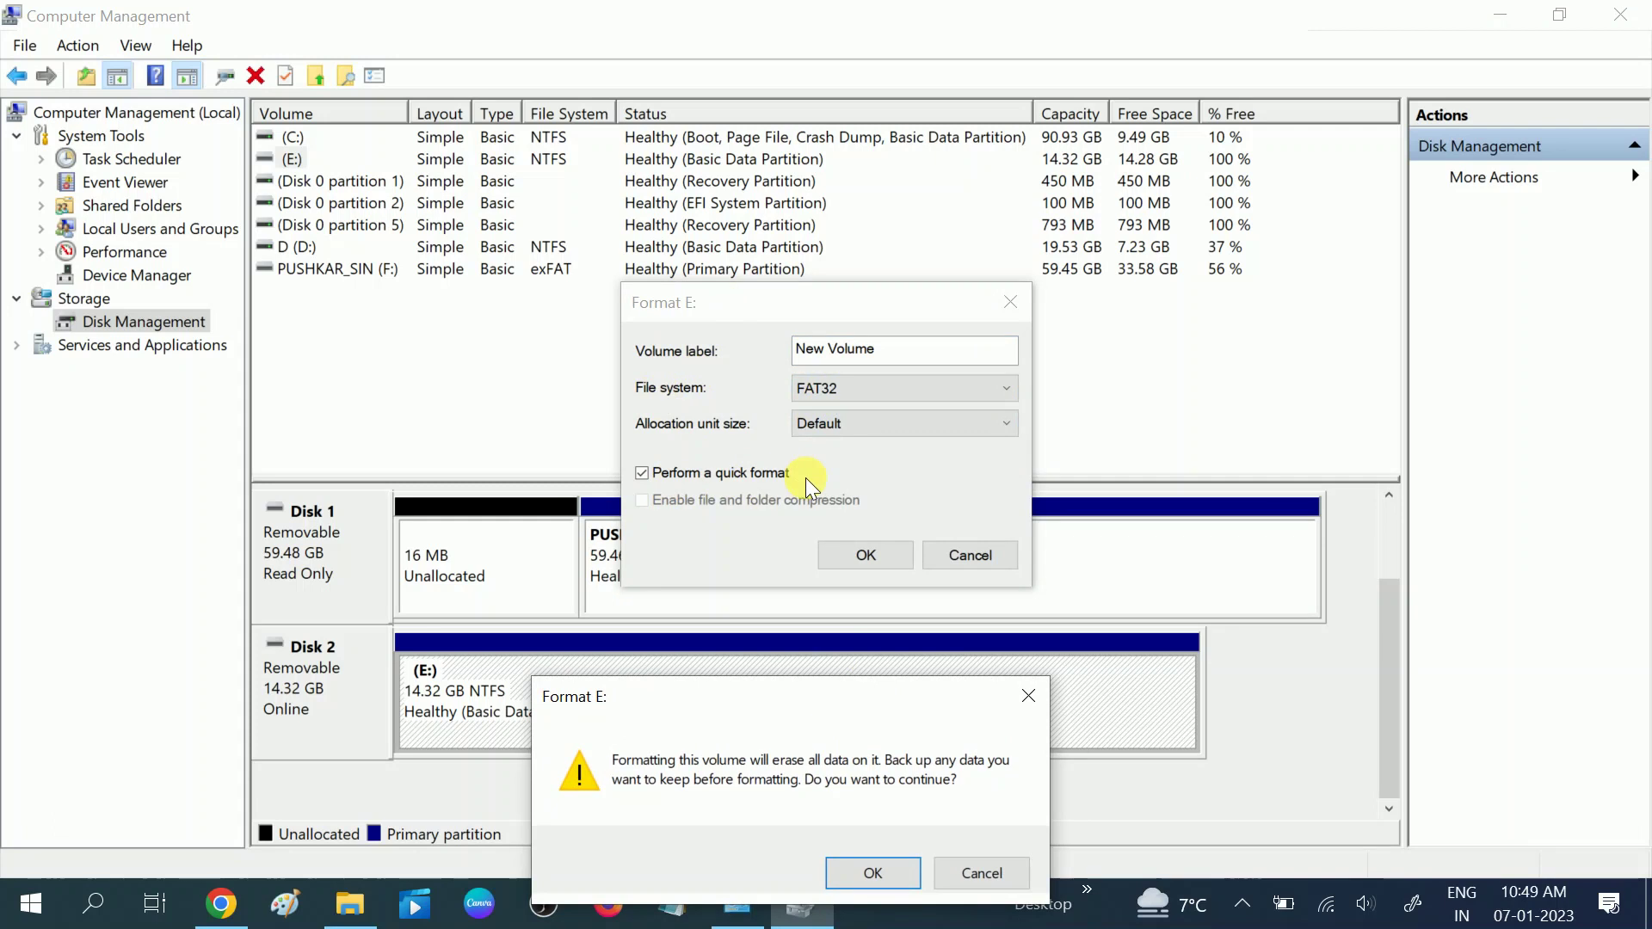
pyautogui.moveTo(750, 711); pyautogui.dragTo(780, 401)
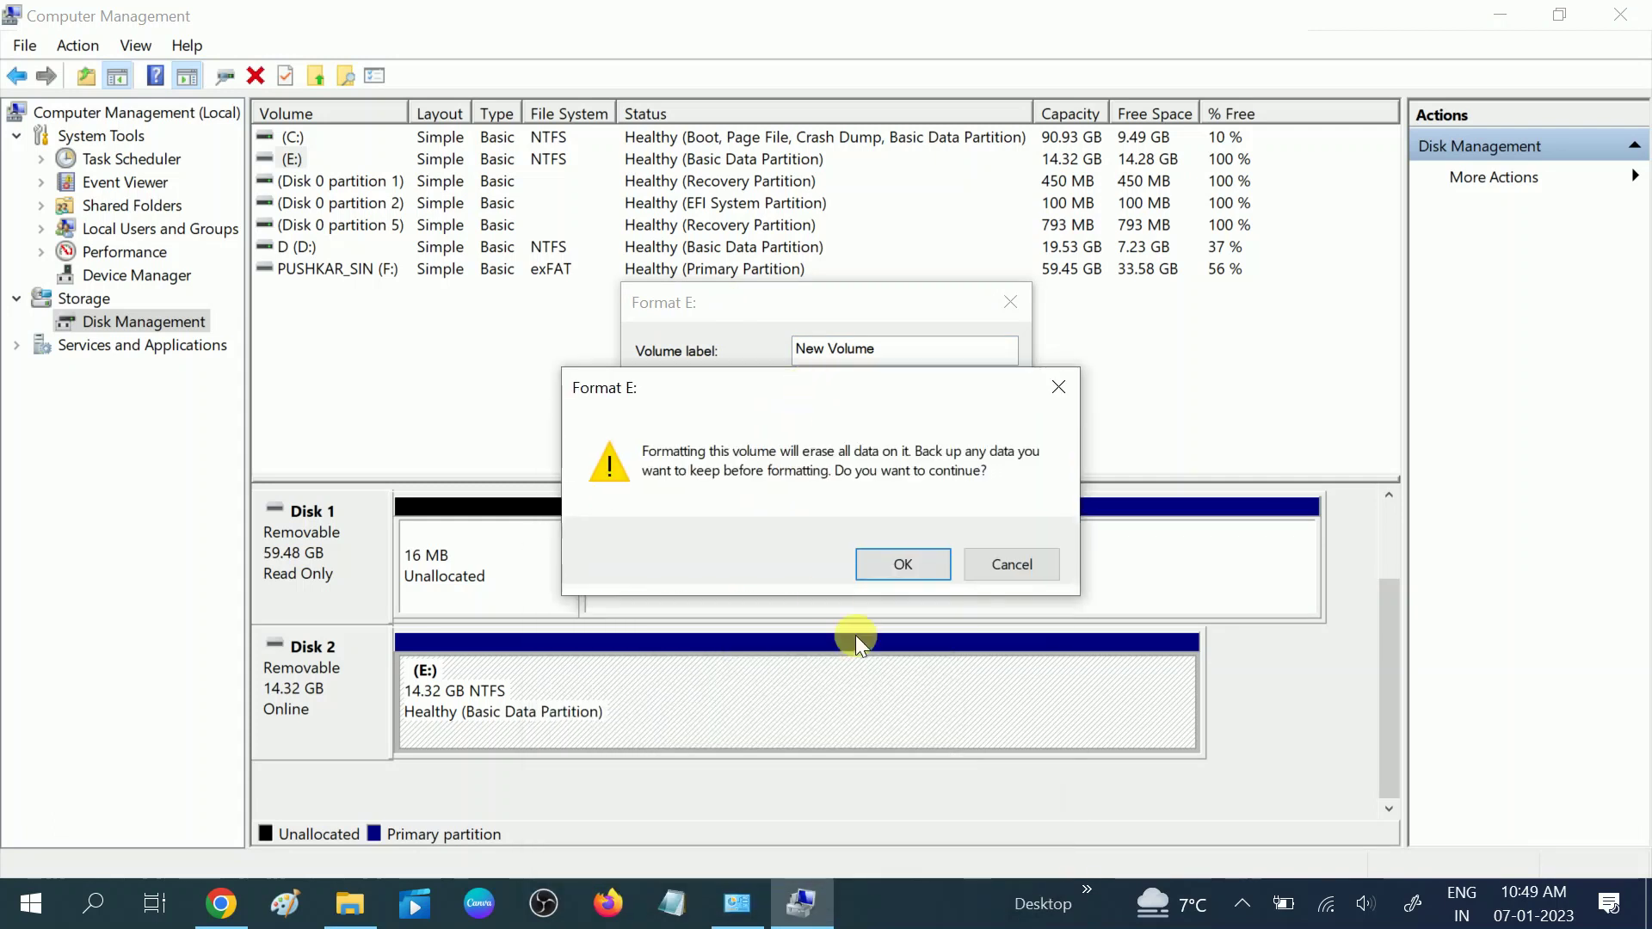
pyautogui.click(904, 566)
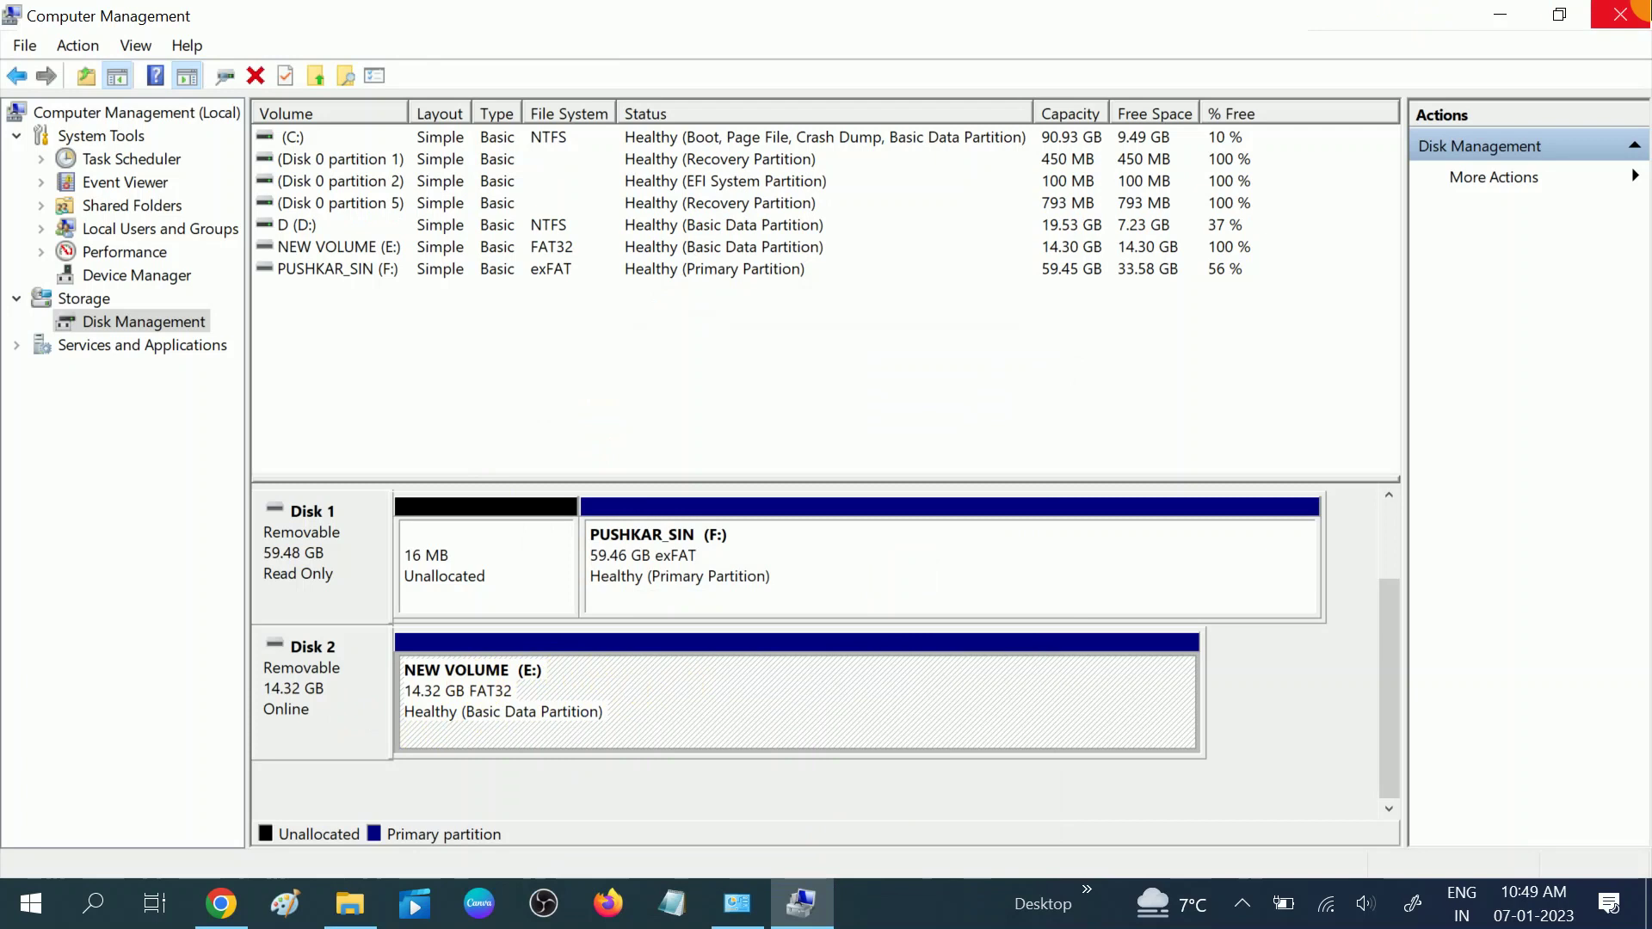
pyautogui.rightClick(730, 715)
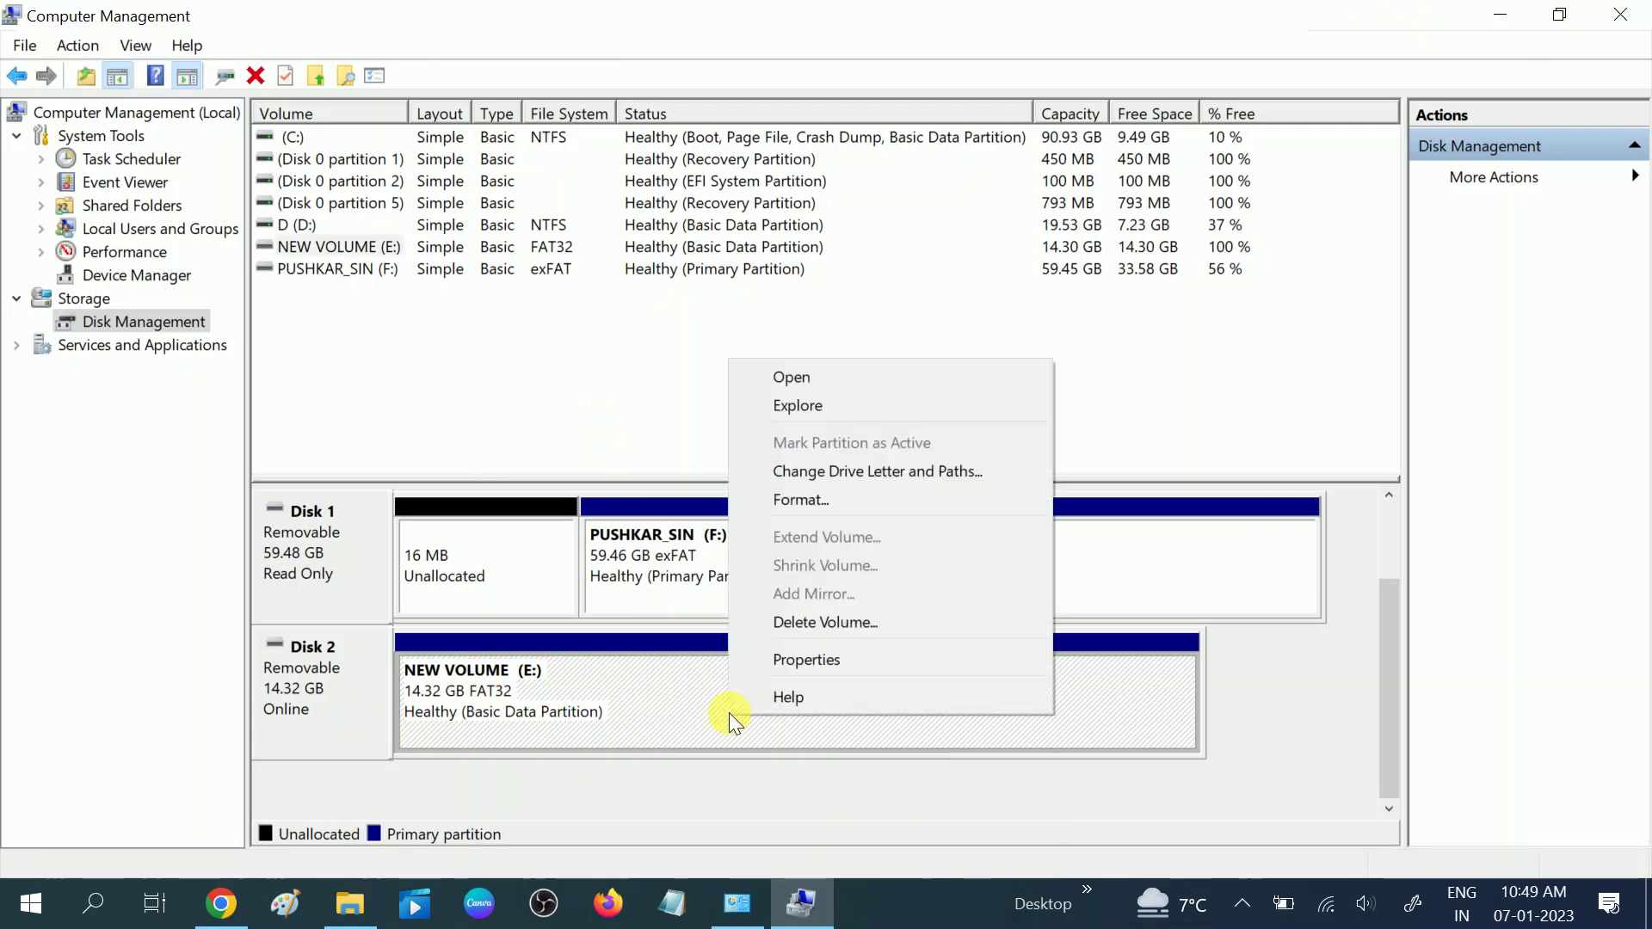
# Open NEW VOLUME (E:) properties, go to the Tools tab, and start error checking.
pyautogui.click(811, 668)
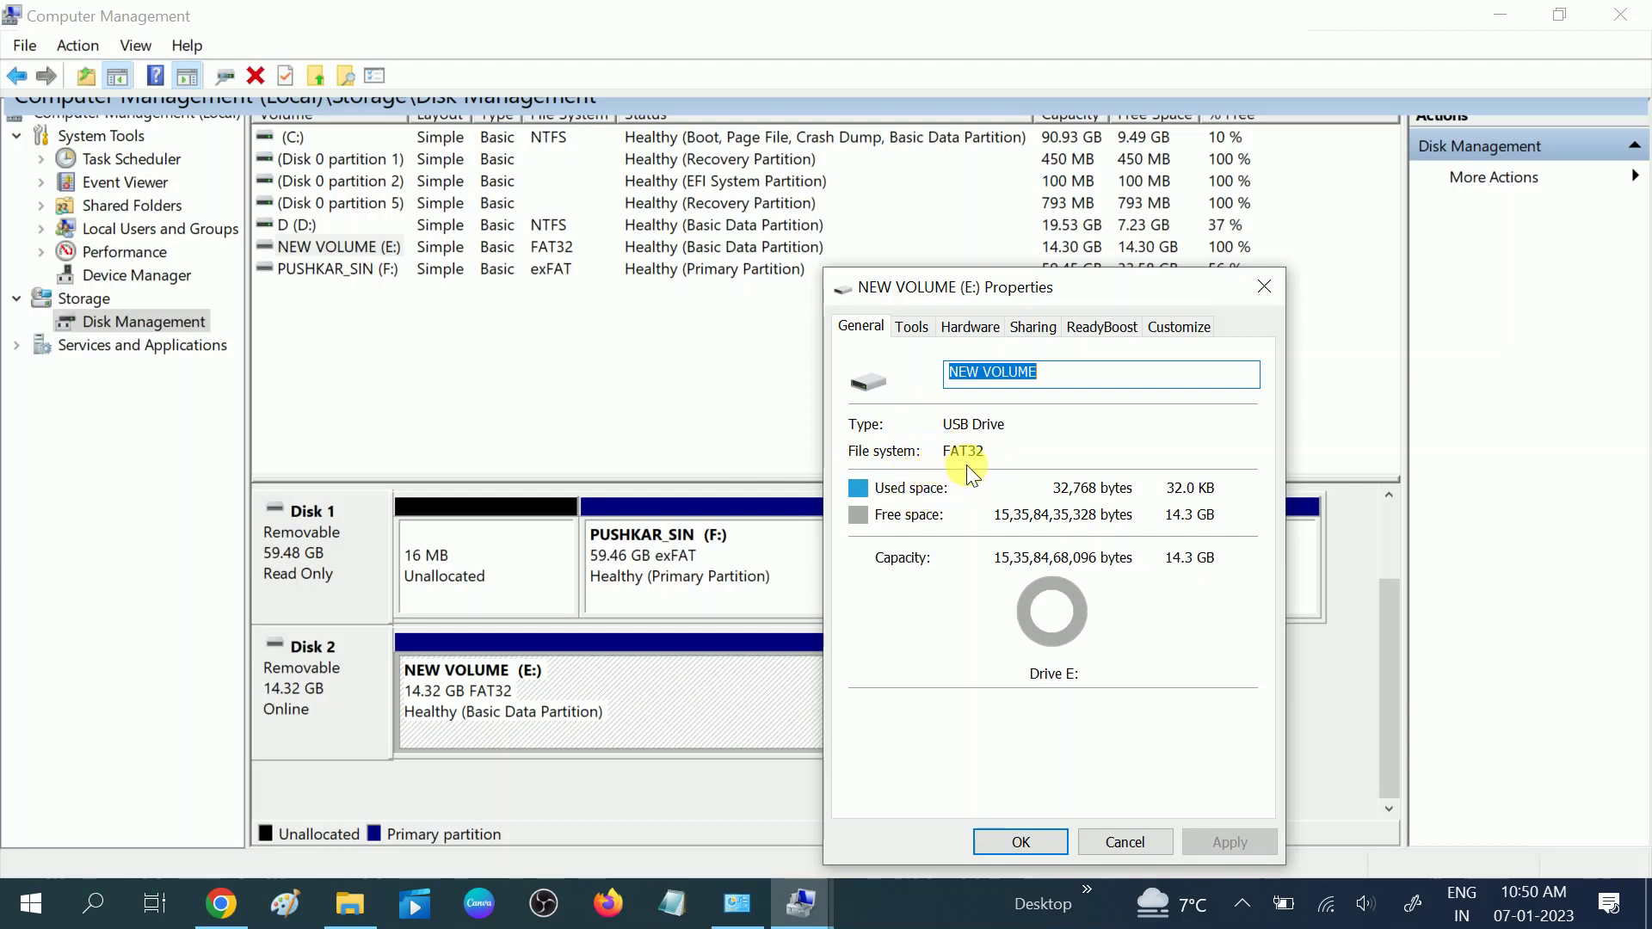
pyautogui.click(914, 328)
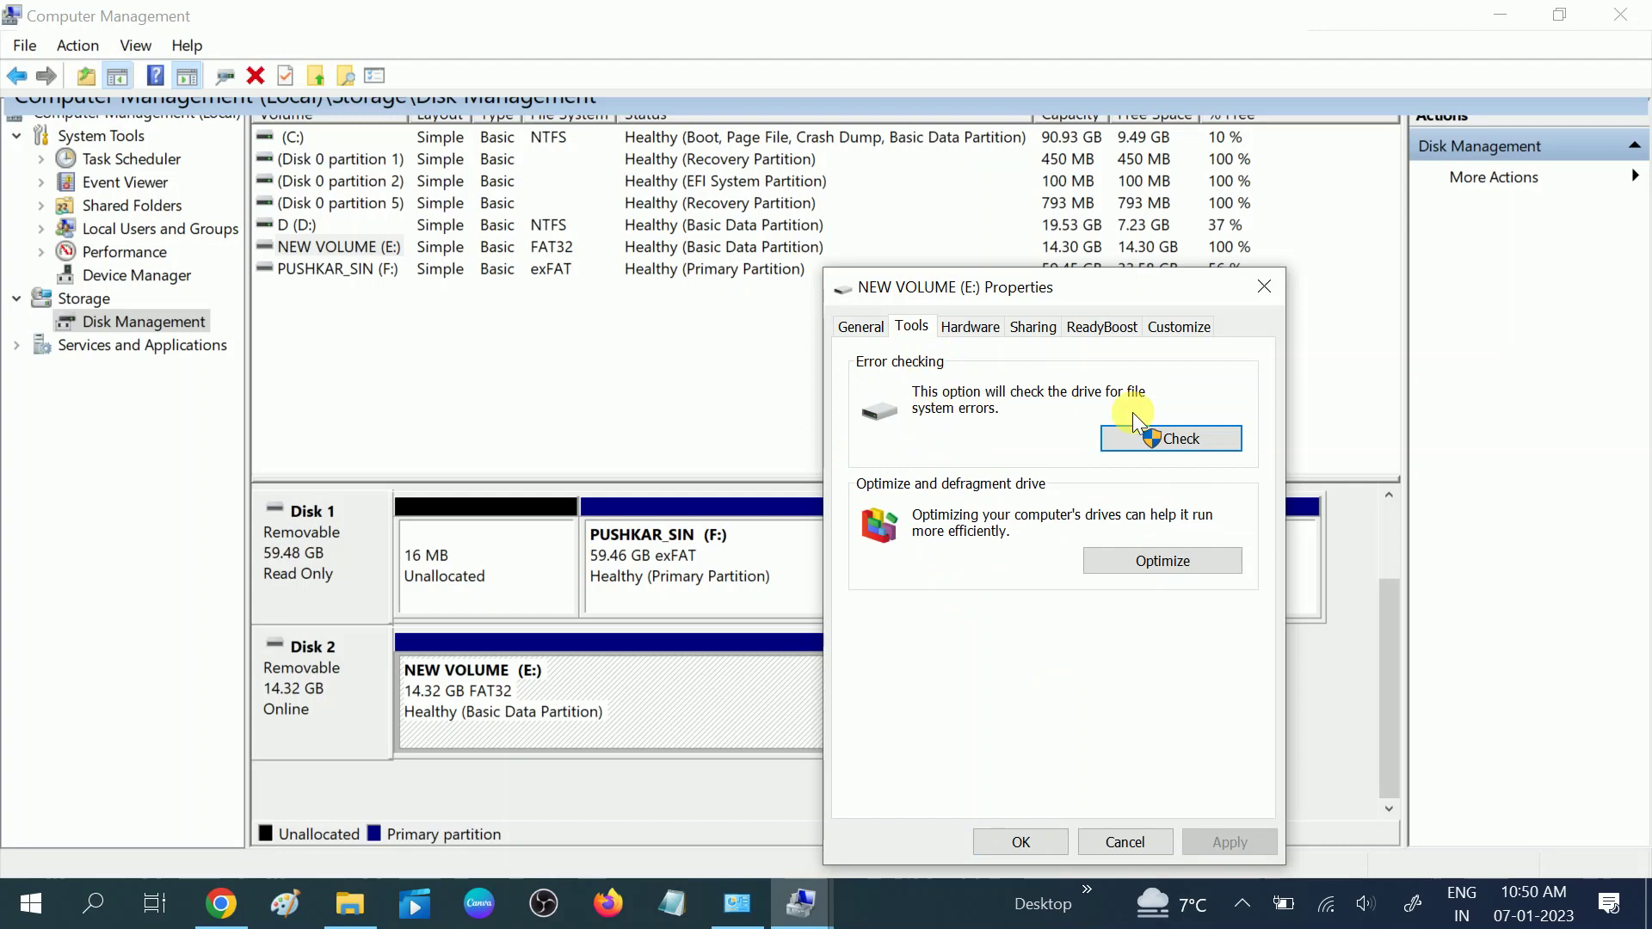
pyautogui.click(1169, 441)
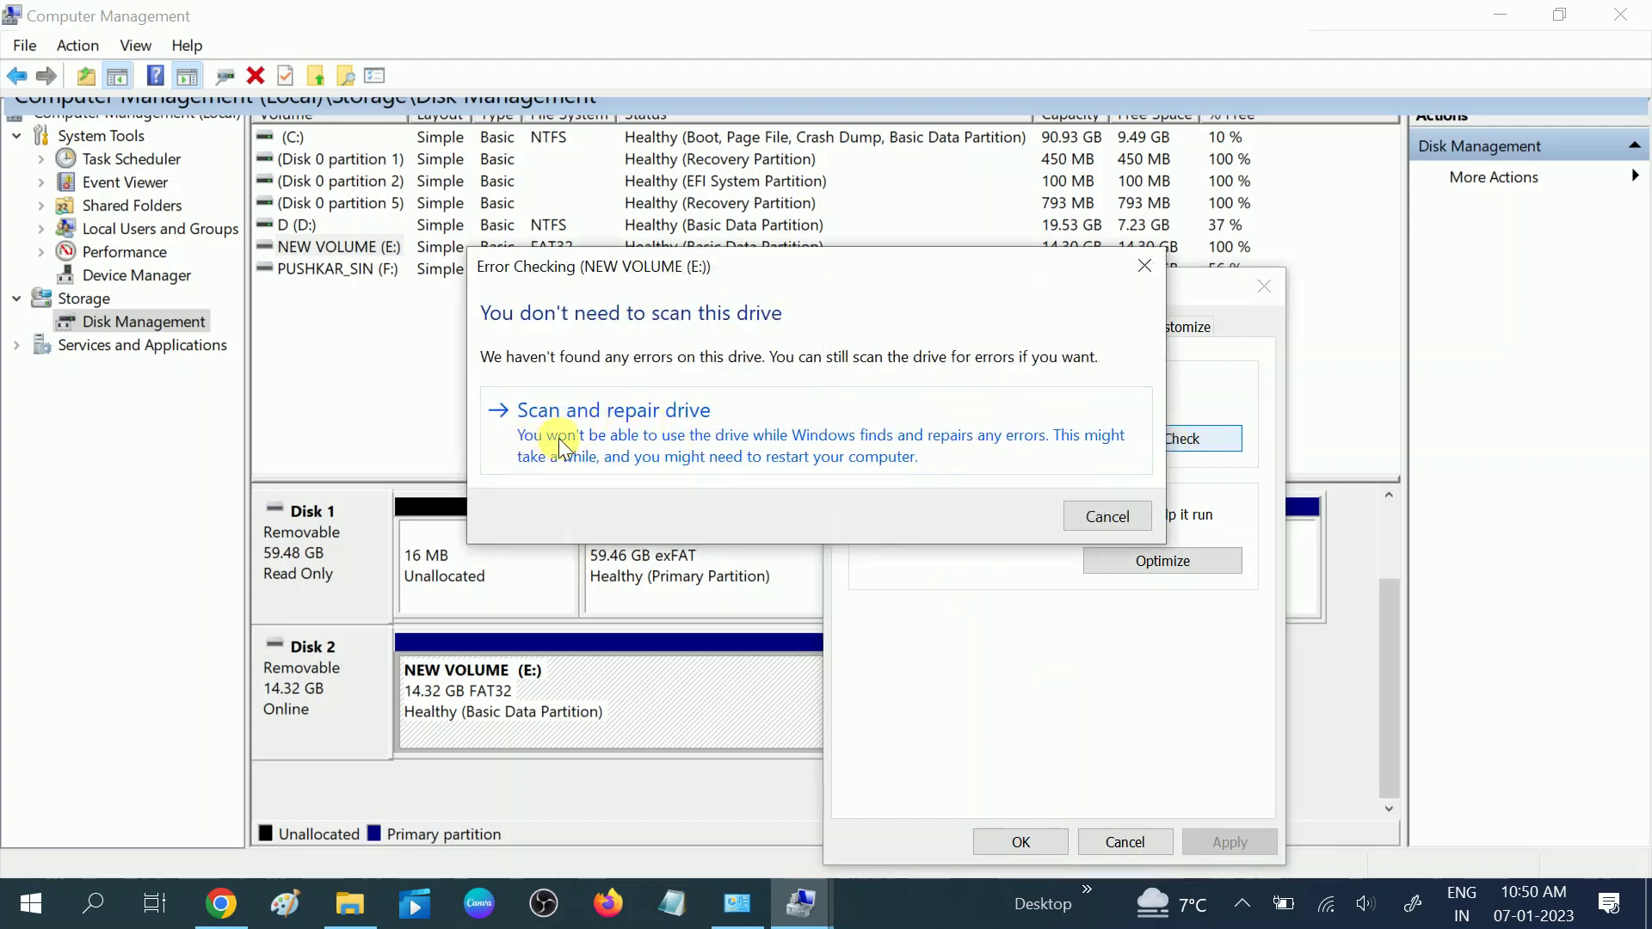
# Scan and repair NEW VOLUME (E:), confirm no errors were found, and close its properties.
pyautogui.click(603, 432)
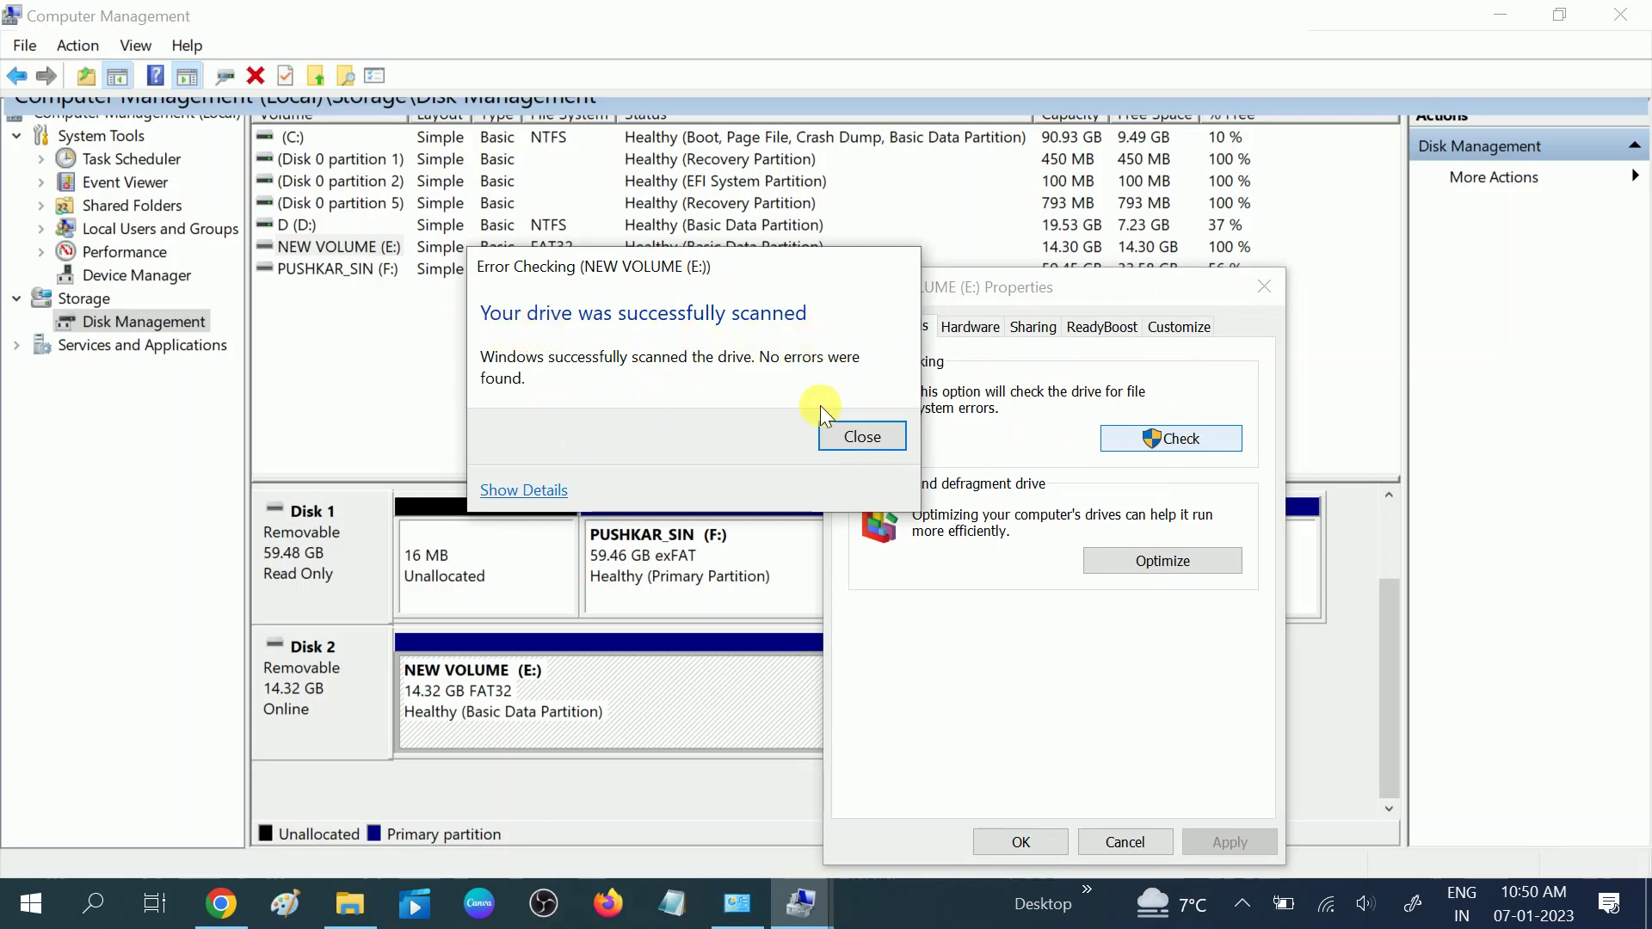
pyautogui.click(858, 440)
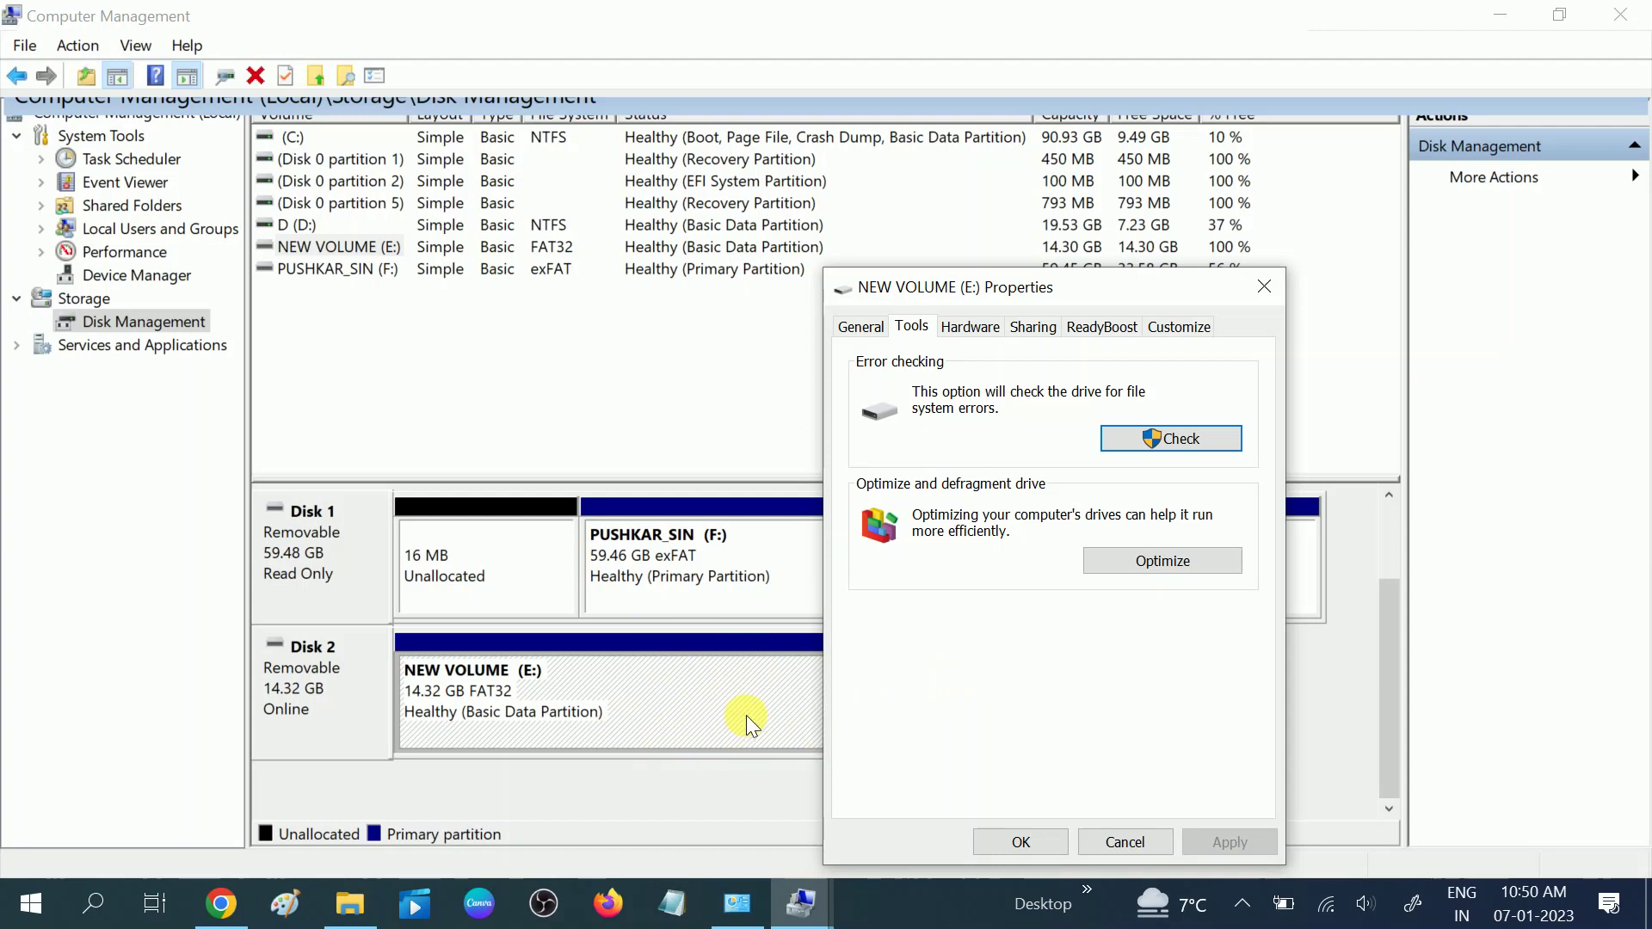
pyautogui.click(1026, 838)
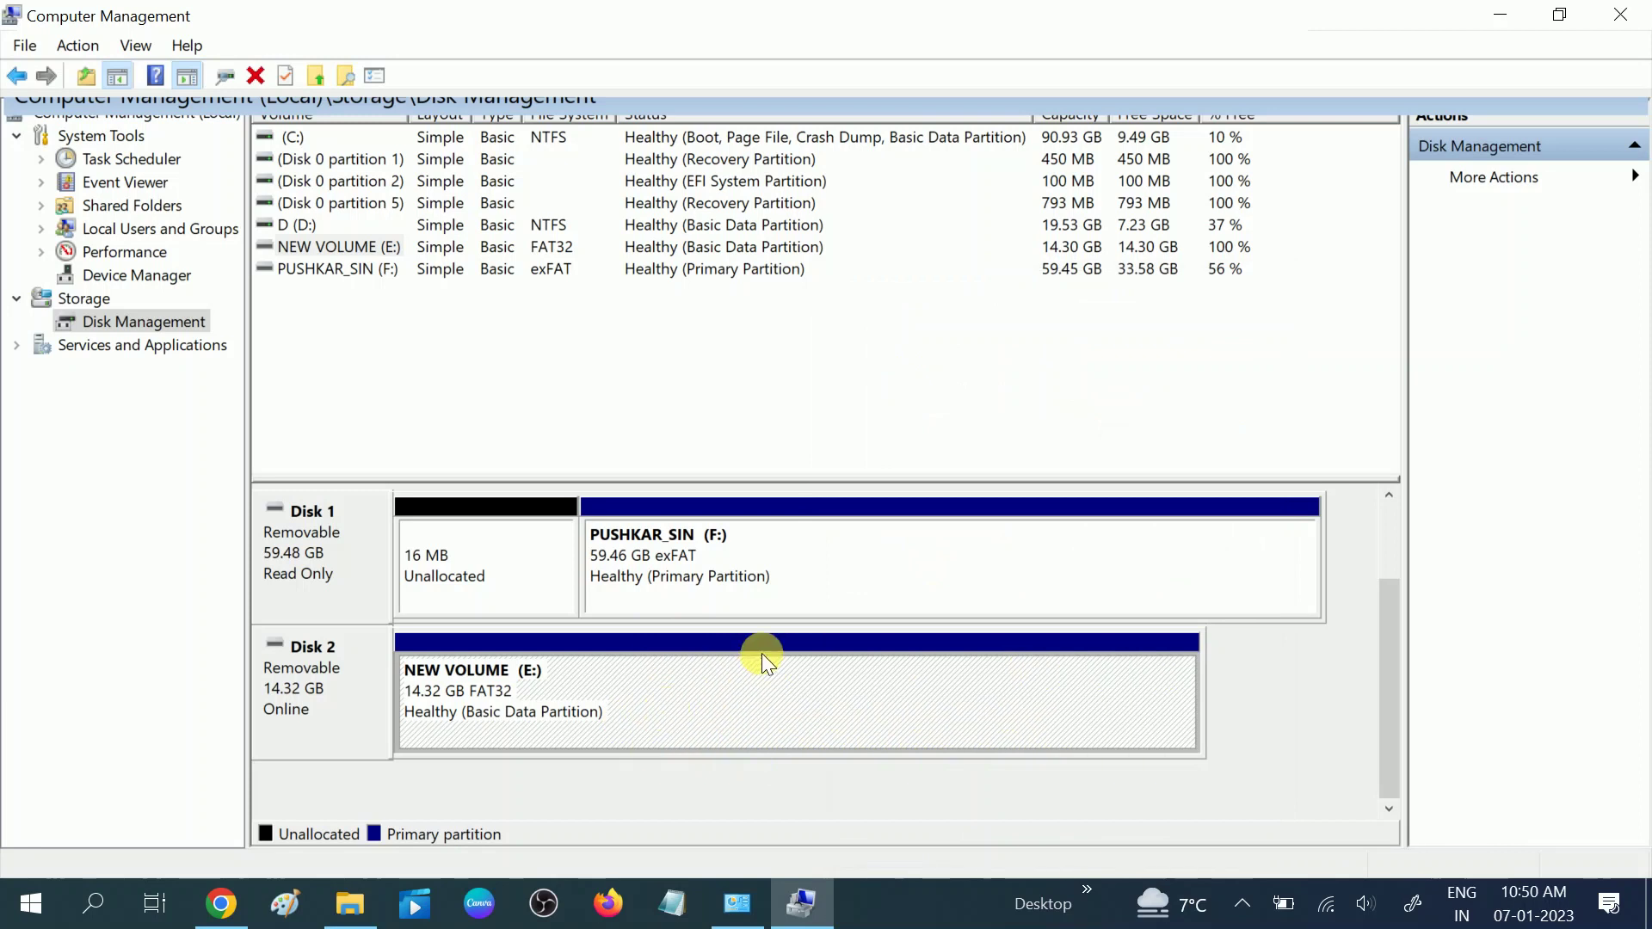
pyautogui.click(361, 908)
# Show NEW VOLUME (E:) properties in This PC to verify FAT32 with 14.3 GB free.
pyautogui.rightClick(1072, 488)
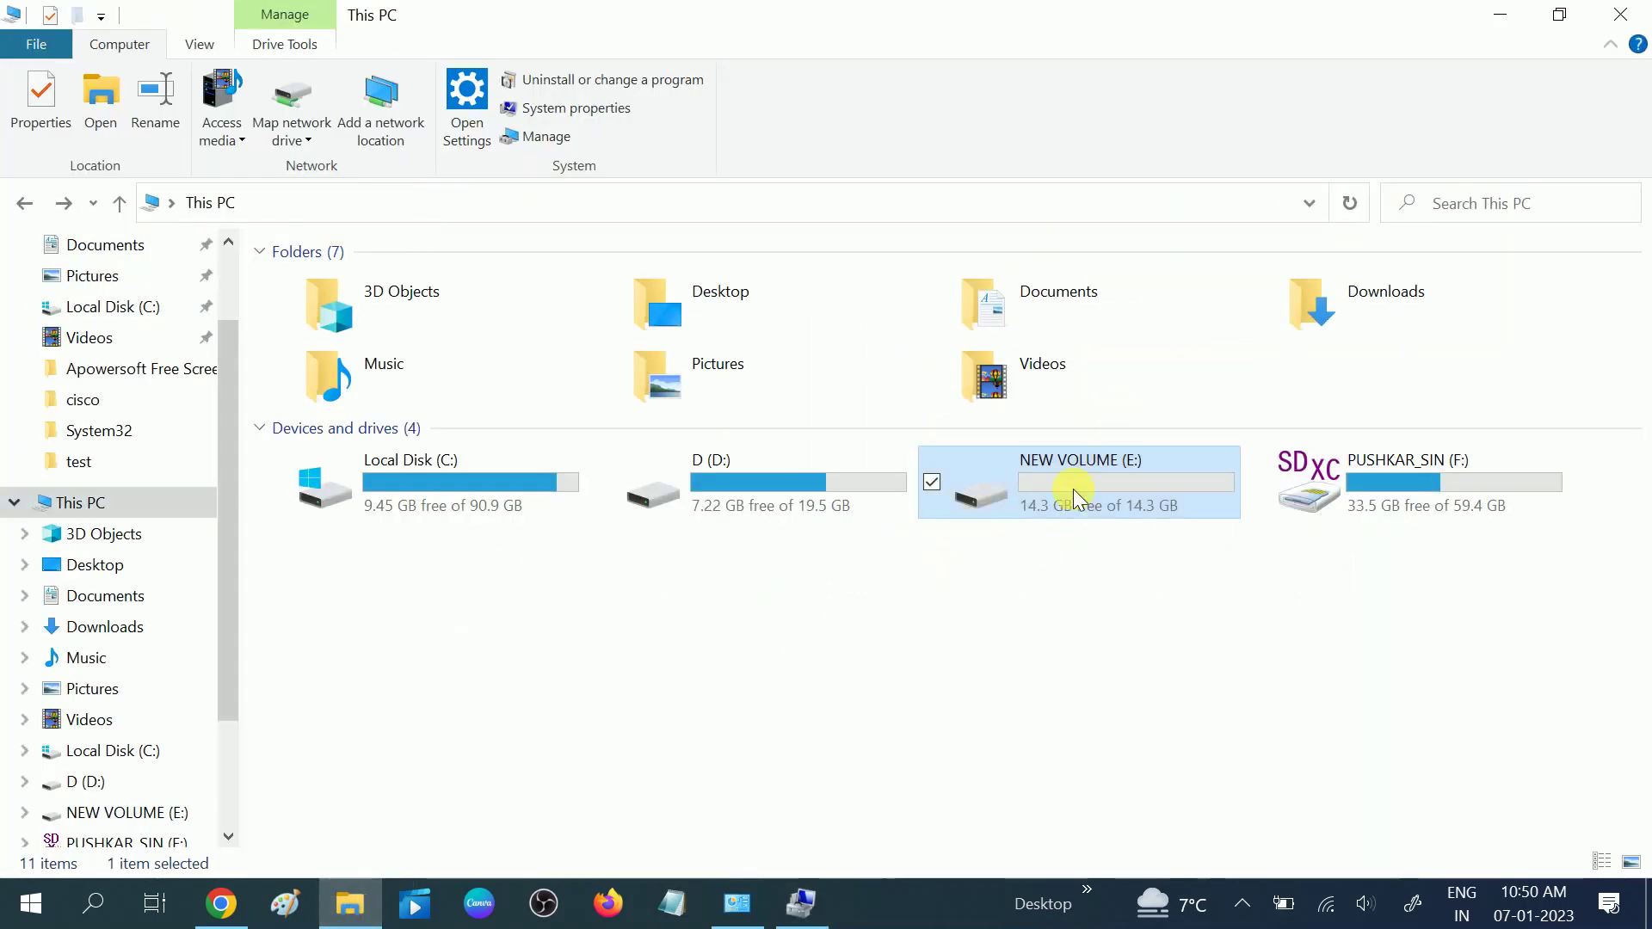
pyautogui.click(1155, 859)
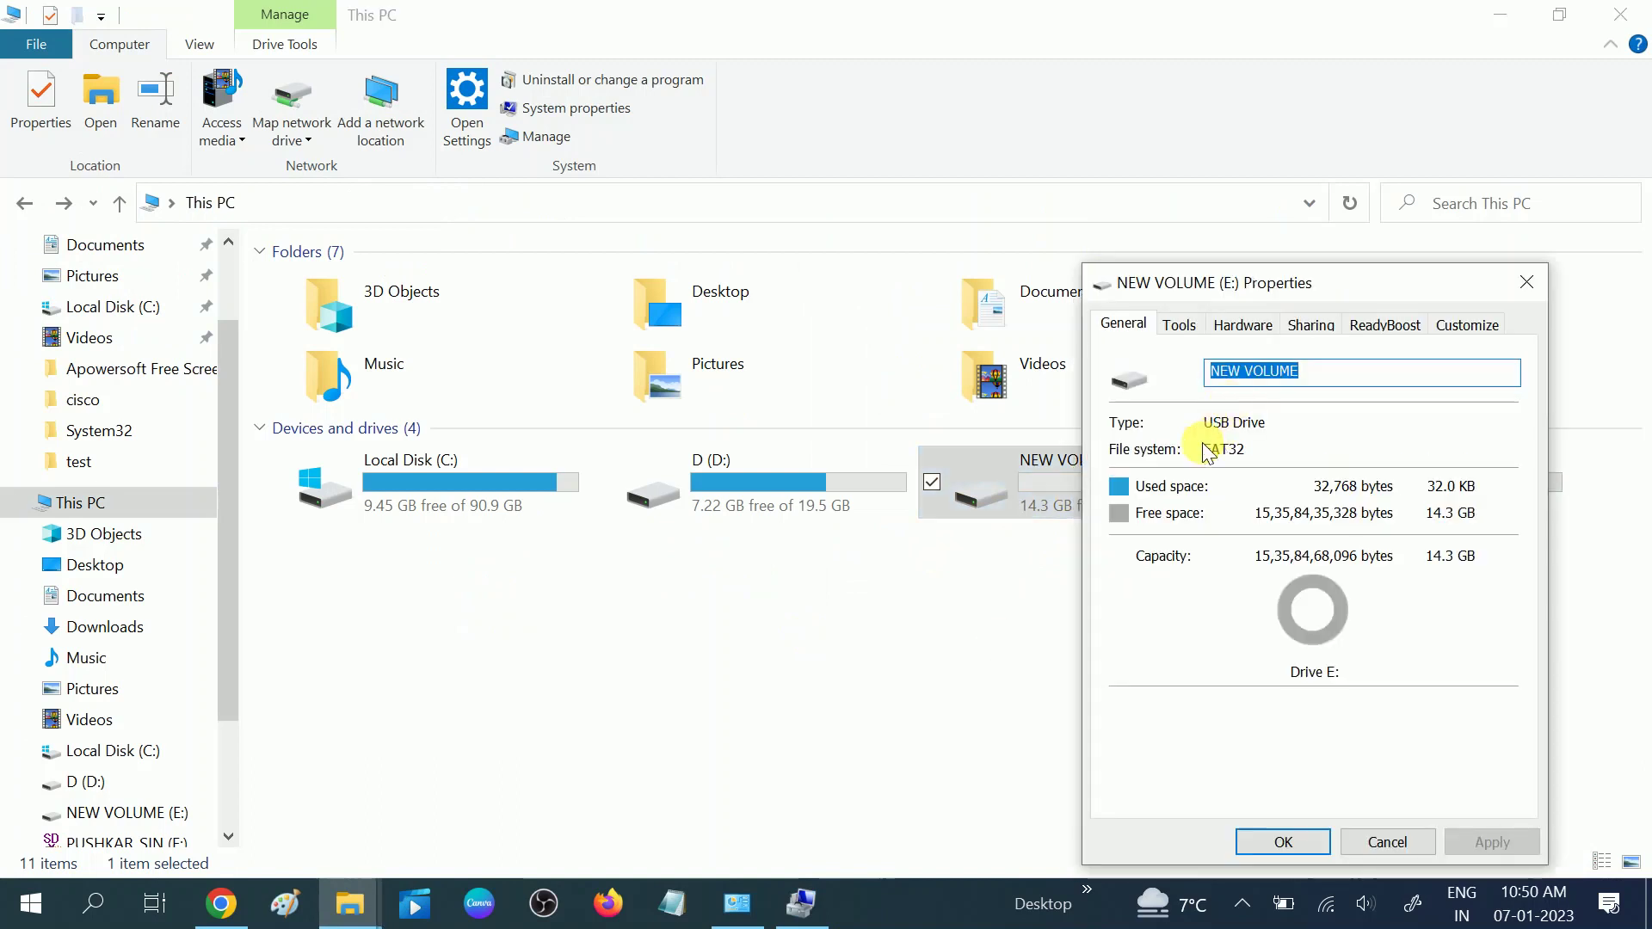